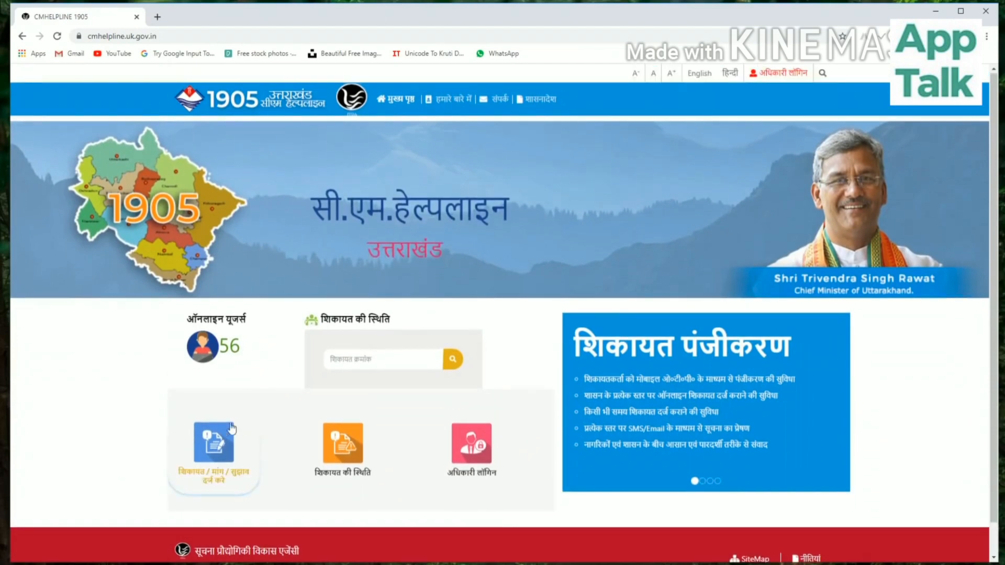
Open the Uttarakhand CM Helpline's online complaint form and look over its complainant and complaint sections
{"action": "left_click", "coordinate": [215, 437]}
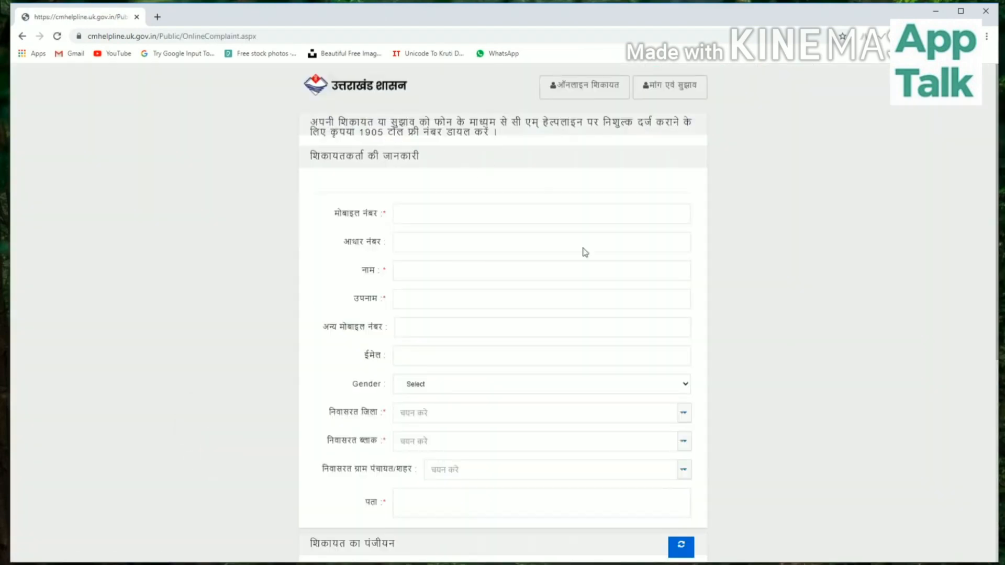
{"action": "scroll", "coordinate": [547, 302], "scroll_direction": "down", "scroll_amount": 6}
{"action": "scroll", "coordinate": [549, 333], "scroll_direction": "up", "scroll_amount": 6}
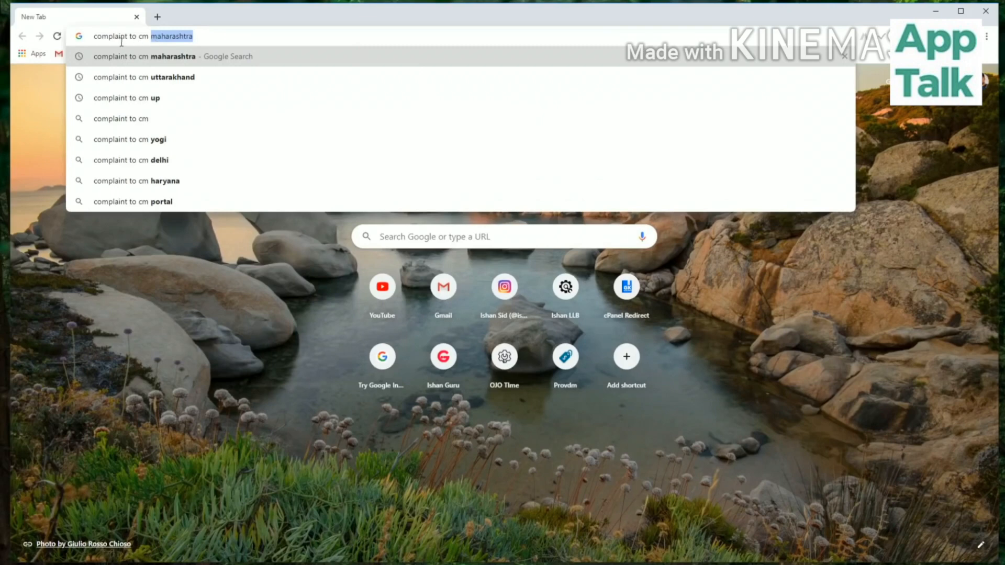
Search the web for "complaint to cm maharashtra" and open the citizen login page of the Aaple Sarkar Grievance Redressal Portal
{"action": "key", "text": "Return"}
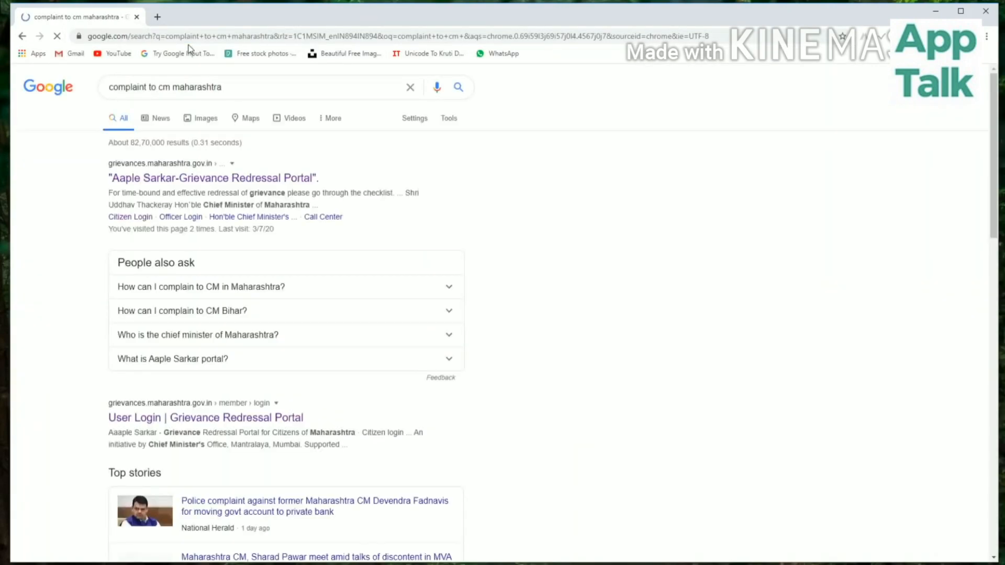
{"action": "left_click", "coordinate": [193, 179]}
{"action": "left_click", "coordinate": [412, 393]}
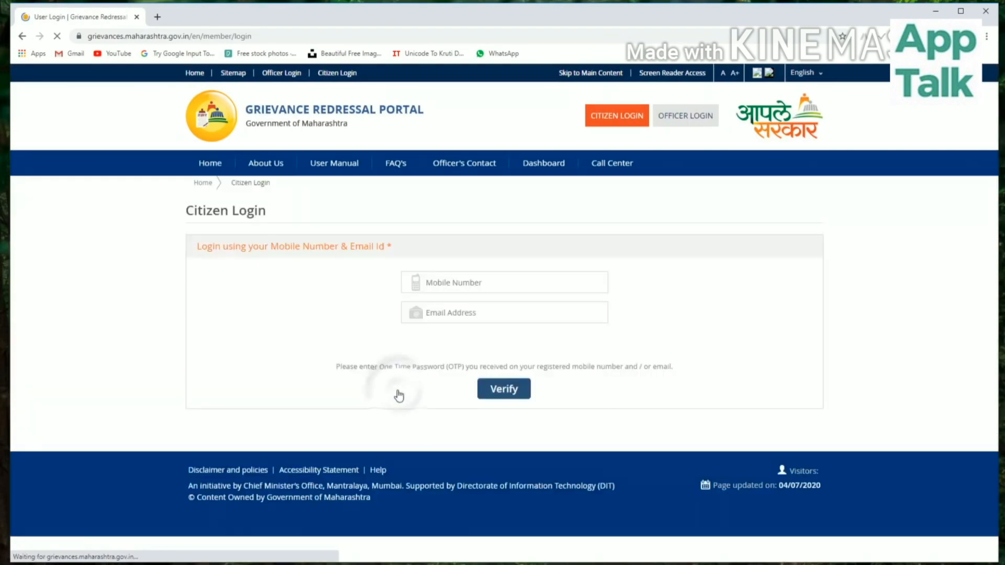
Search the web for "complaint to cm up" and open the Uttar Pradesh जनसुनवाई-समाधान portal
{"action": "left_click", "coordinate": [266, 36]}
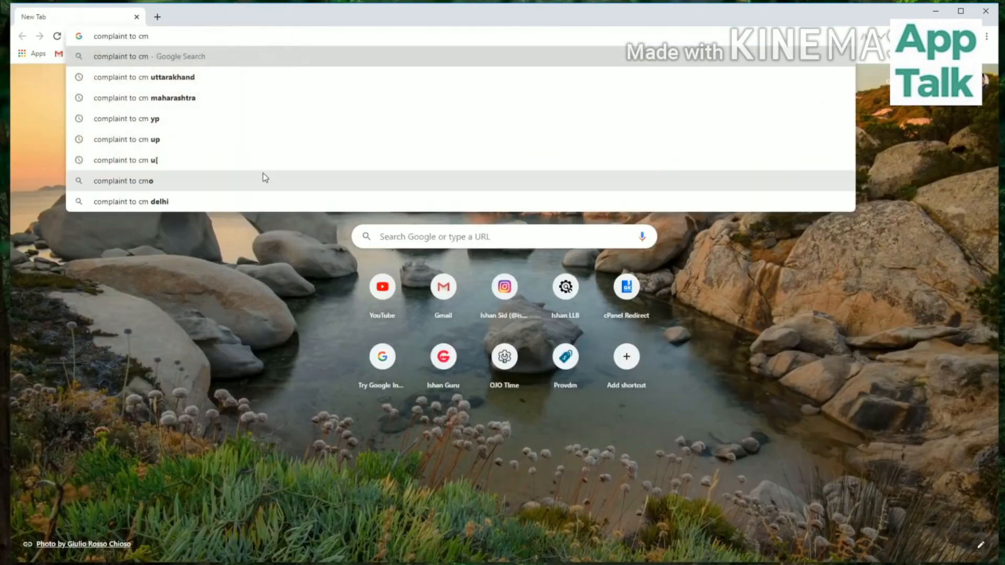
{"action": "type", "text": "up"}
{"action": "key", "text": "Return"}
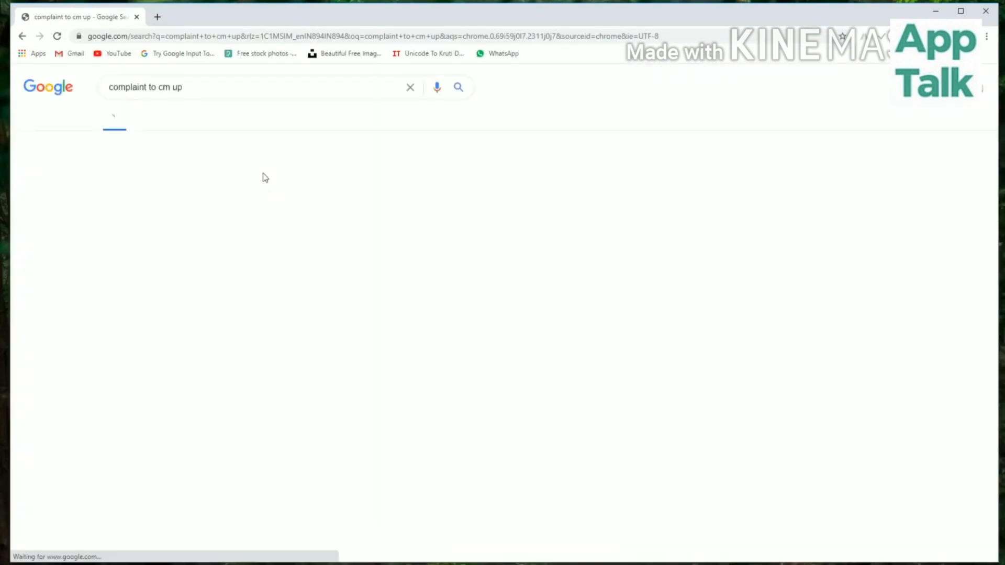
{"action": "left_click", "coordinate": [170, 260]}
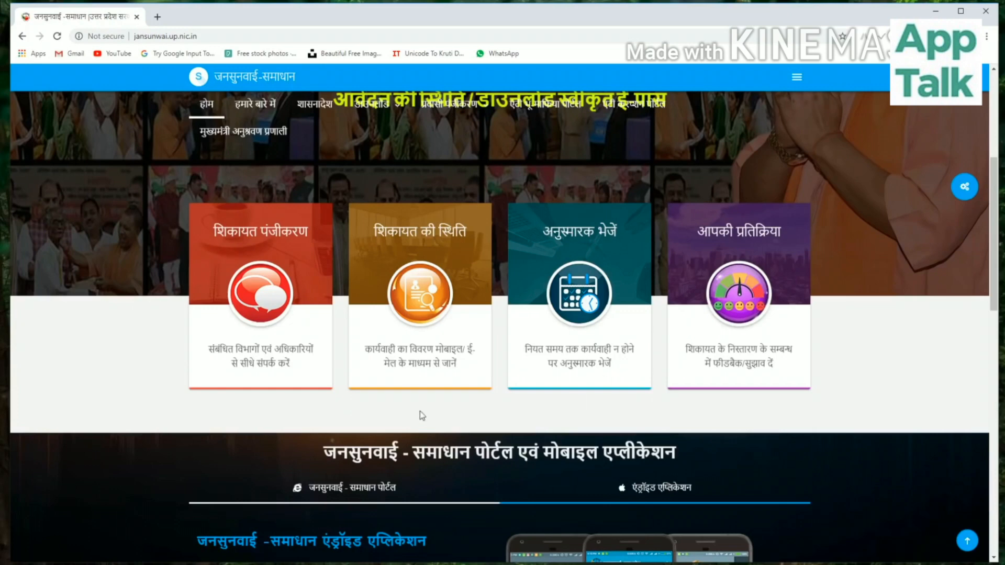
Start शिकायत पंजीकरण on the portal and read through the list of matters not accepted as public complaints
{"action": "left_click", "coordinate": [267, 307]}
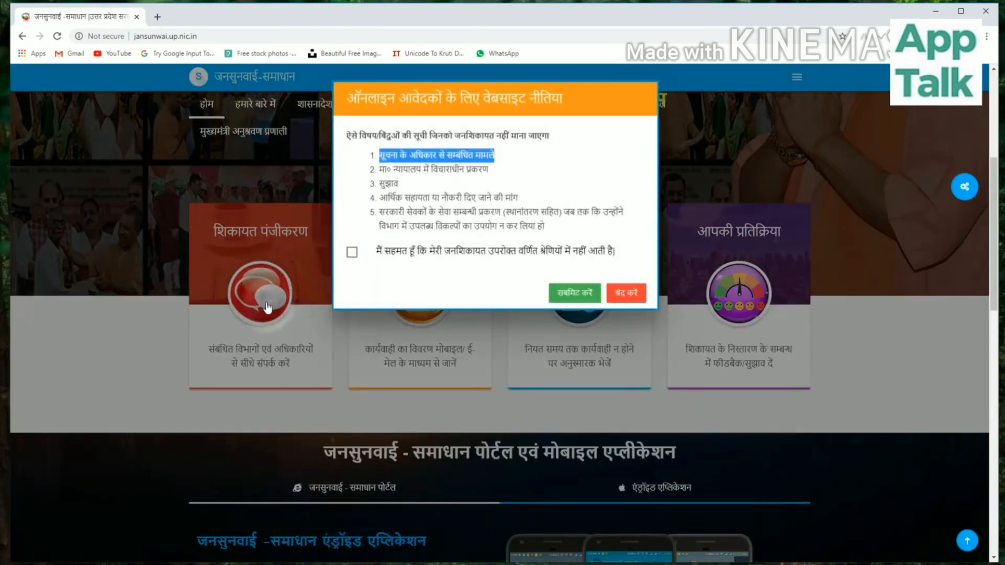
{"action": "left_click", "coordinate": [418, 166]}
{"action": "left_click_drag", "start_coordinate": [547, 227], "coordinate": [384, 156]}
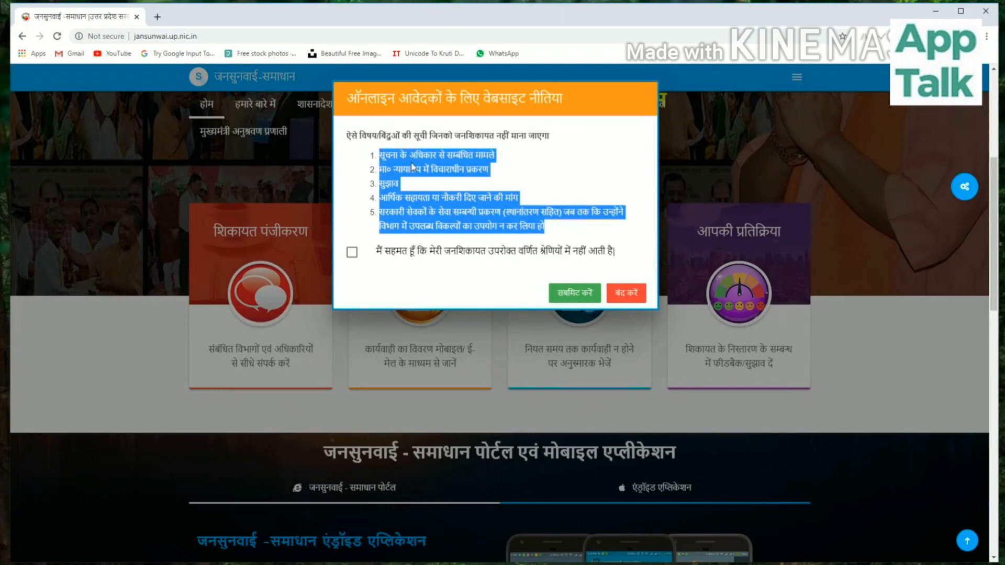
{"action": "left_click", "coordinate": [413, 166]}
{"action": "left_click_drag", "start_coordinate": [380, 156], "coordinate": [497, 157]}
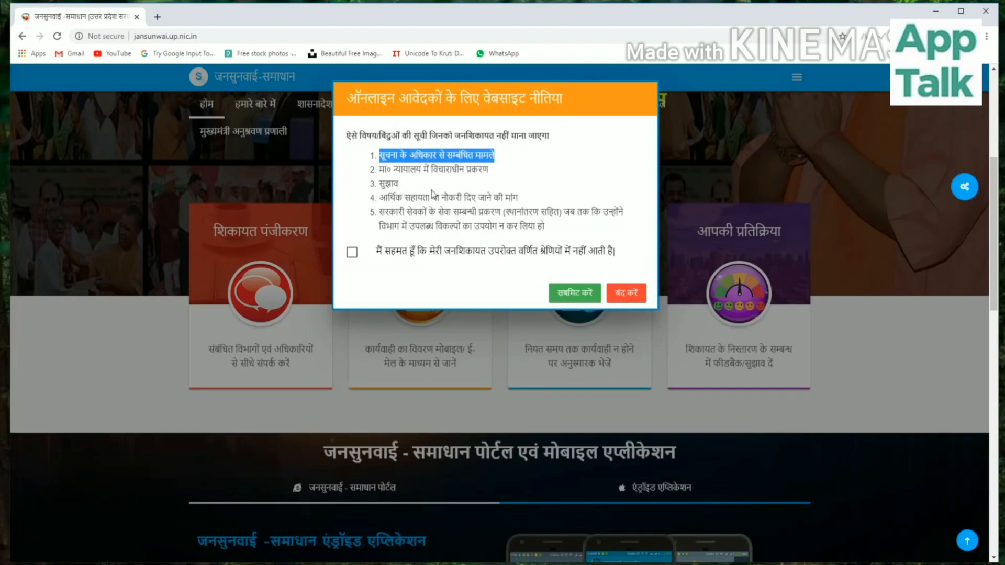
{"action": "left_click", "coordinate": [424, 172]}
{"action": "left_click_drag", "start_coordinate": [371, 169], "coordinate": [489, 167]}
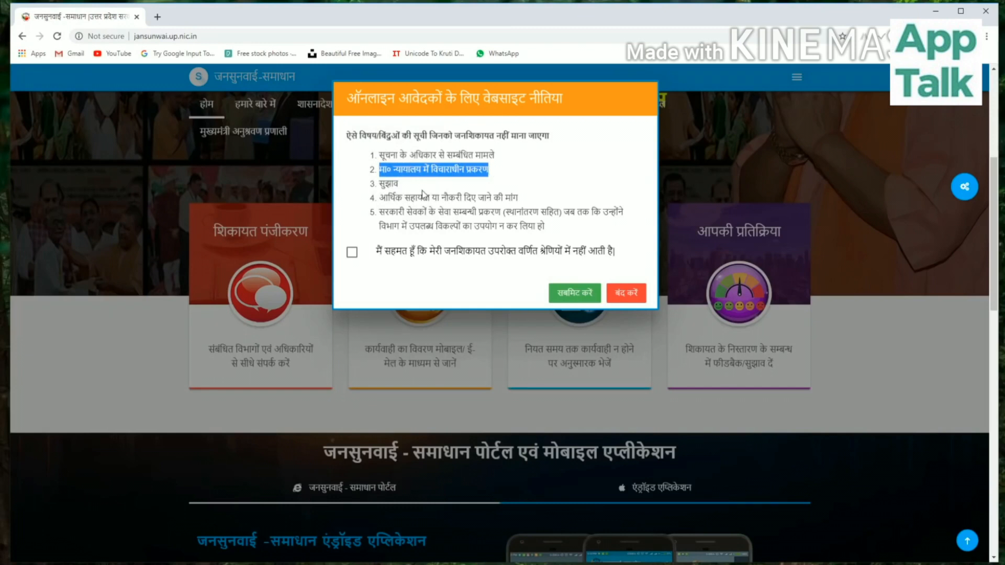
{"action": "left_click_drag", "start_coordinate": [401, 187], "coordinate": [379, 188]}
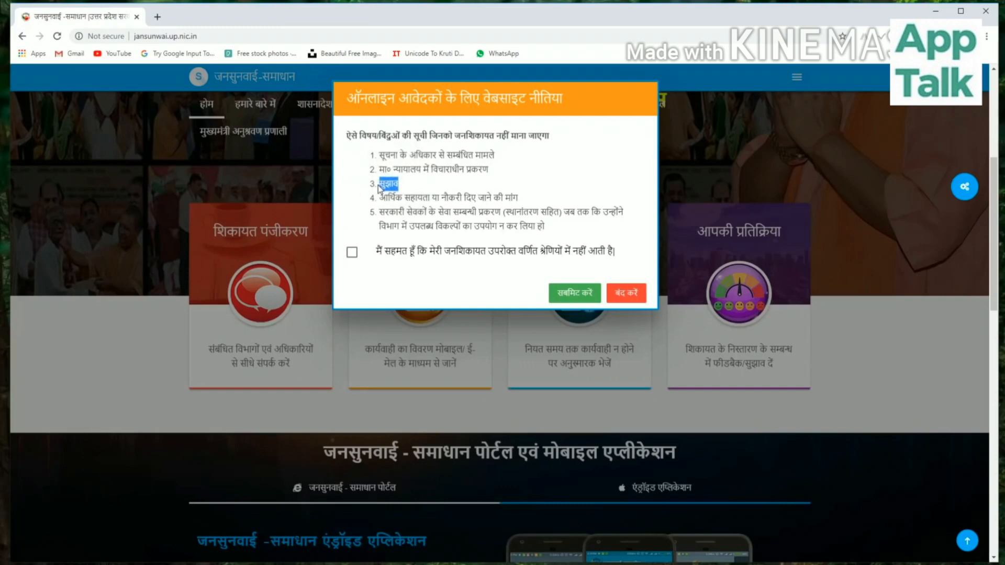
{"action": "left_click_drag", "start_coordinate": [379, 197], "coordinate": [495, 195]}
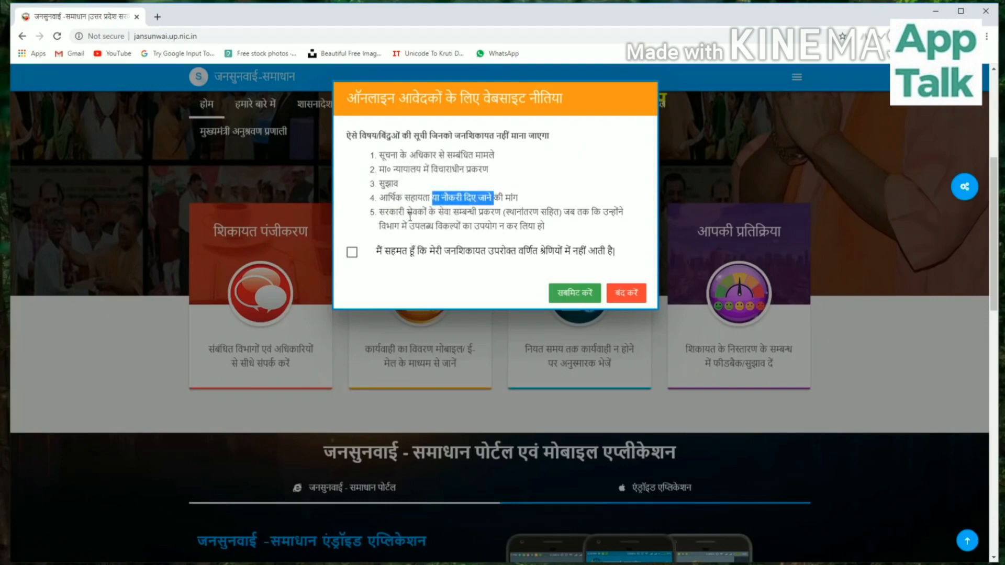
Accept and submit the declaration, and request a one-time password using the applicant's e-mail and the captcha
{"action": "left_click", "coordinate": [351, 252]}
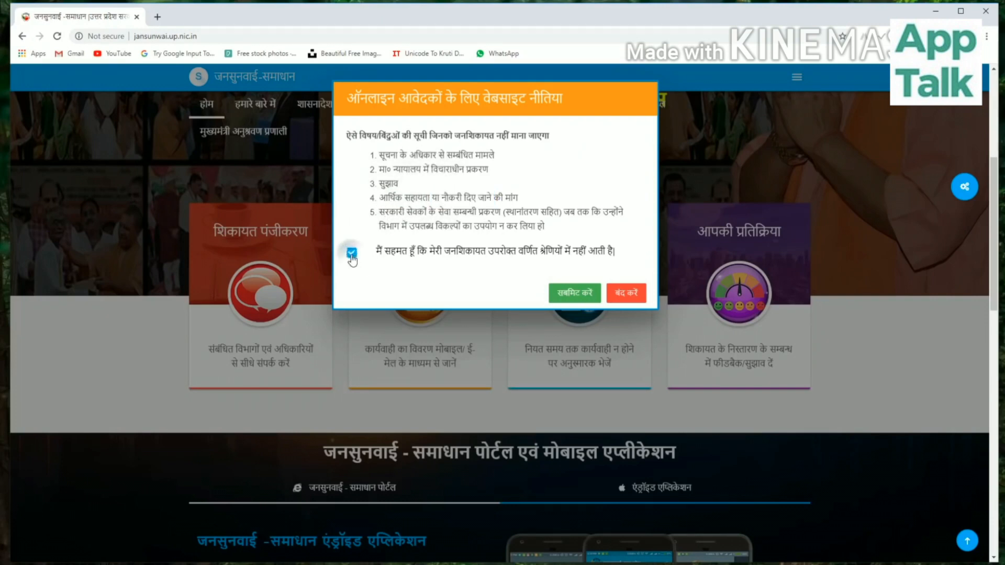
{"action": "left_click", "coordinate": [573, 294]}
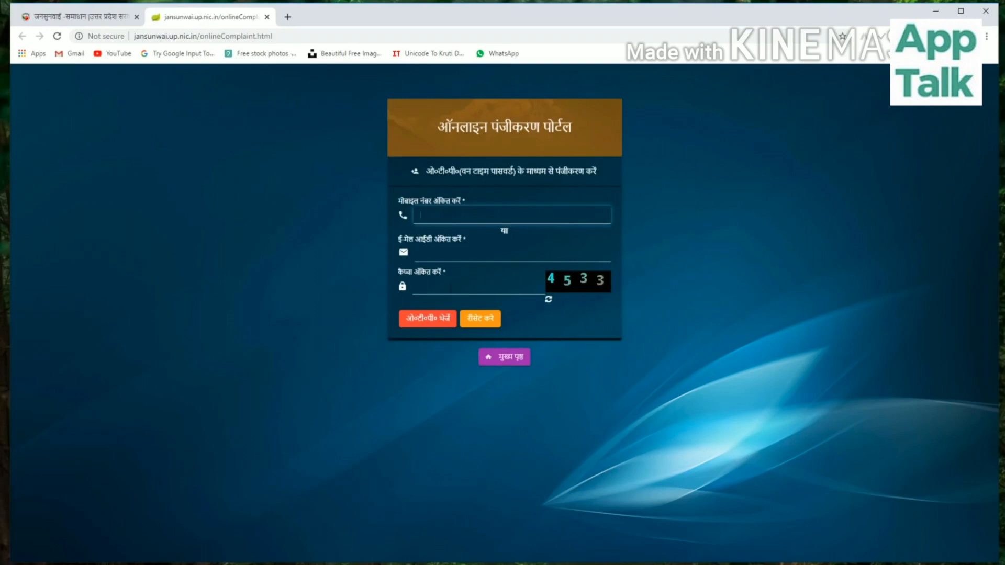
{"action": "left_click", "coordinate": [430, 322]}
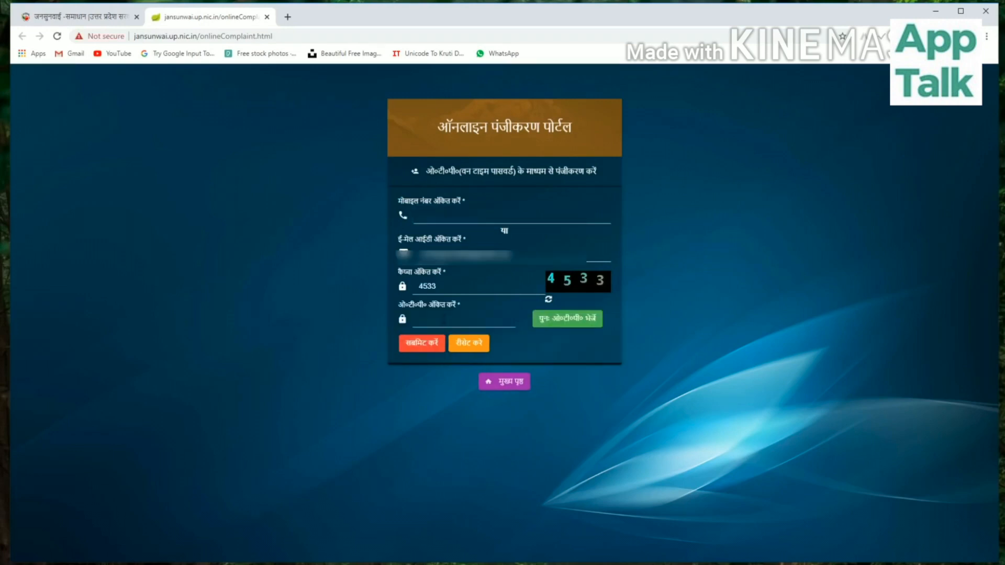
Copy the one-time password from the Gmail message into the registration form's OTP field and submit it
{"action": "left_click", "coordinate": [444, 319]}
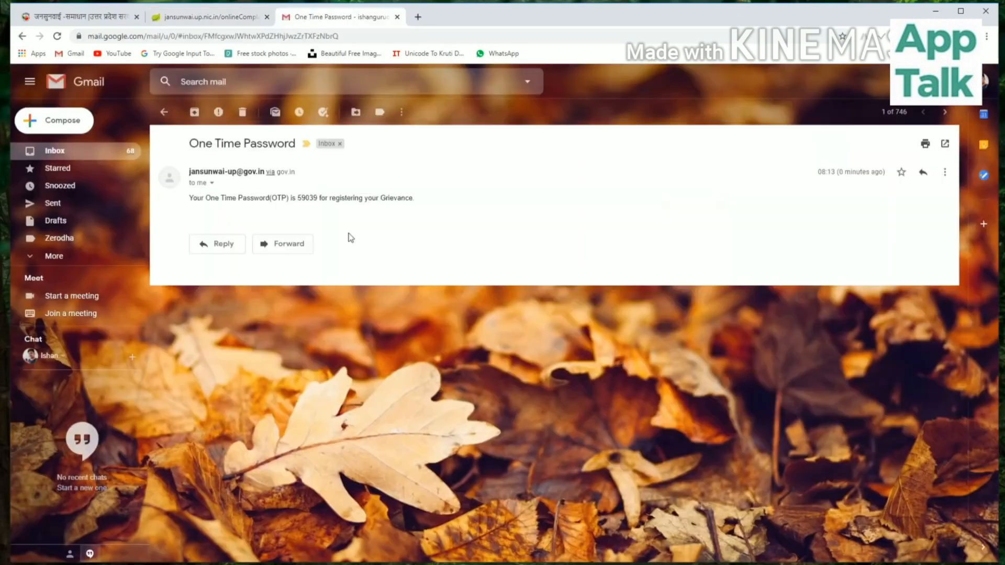
{"action": "mouse_move", "coordinate": [318, 199]}
{"action": "left_mouse_down"}
{"action": "mouse_move", "coordinate": [299, 199]}
{"action": "mouse_move", "coordinate": [318, 199]}
{"action": "left_mouse_up"}
{"action": "key", "text": "ctrl+c"}
{"action": "left_click", "coordinate": [299, 199]}
{"action": "left_click", "coordinate": [230, 17]}
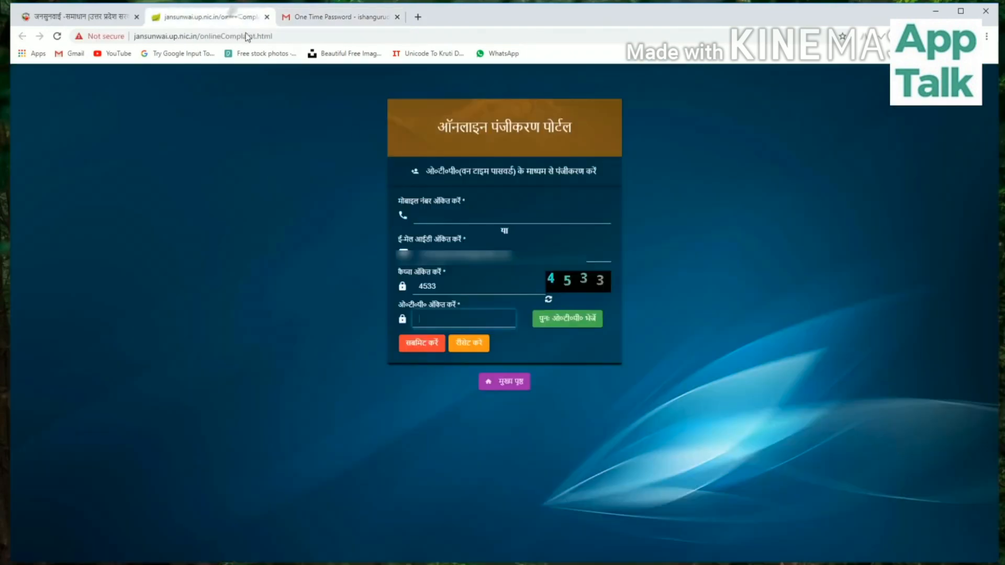
{"action": "key", "text": "ctrl+v"}
{"action": "left_click", "coordinate": [431, 341]}
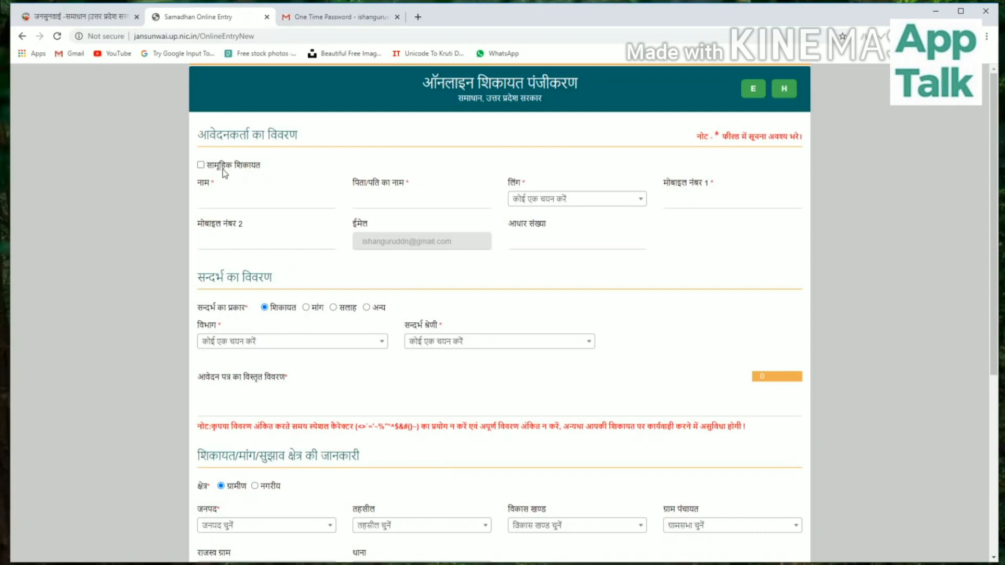
Leave सामूहिक शिकायत unticked after trying it, set the applicant's gender to पुरुष, and go over the remaining applicant fields
{"action": "left_click", "coordinate": [201, 165]}
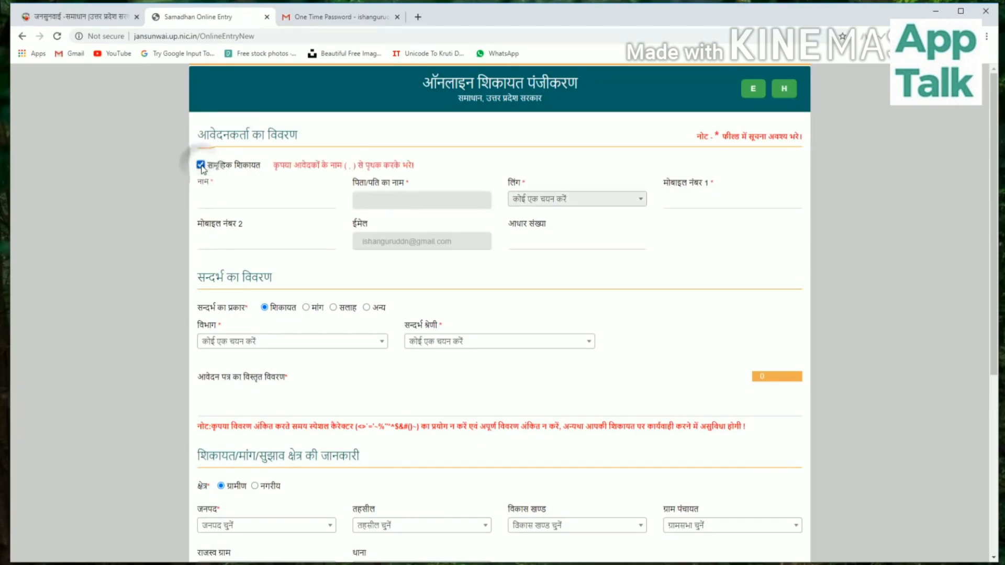
{"action": "left_click", "coordinate": [201, 165]}
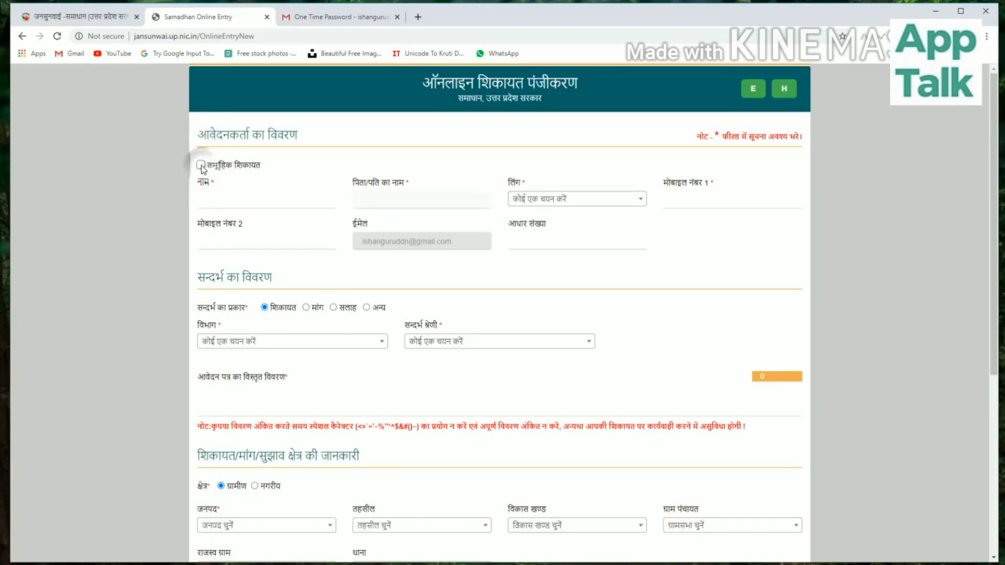
{"action": "left_click", "coordinate": [269, 204]}
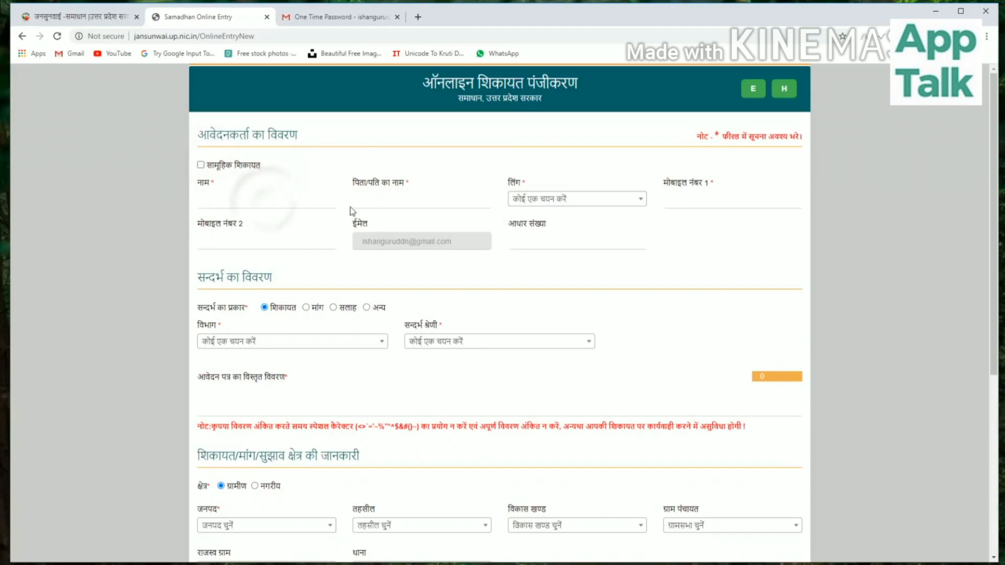
{"action": "left_click", "coordinate": [392, 199]}
{"action": "left_click", "coordinate": [632, 208]}
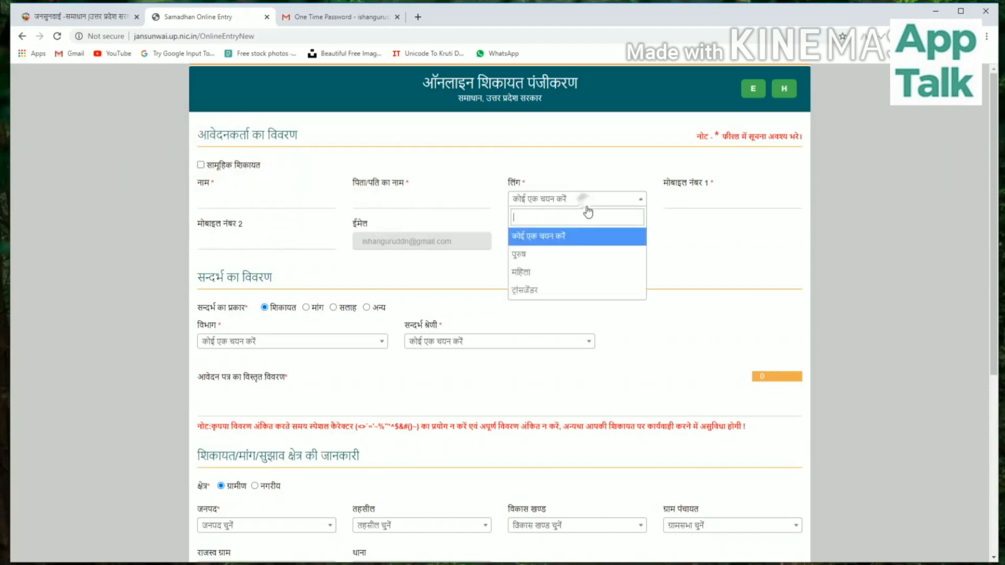
{"action": "left_click", "coordinate": [564, 254]}
{"action": "left_click", "coordinate": [705, 200]}
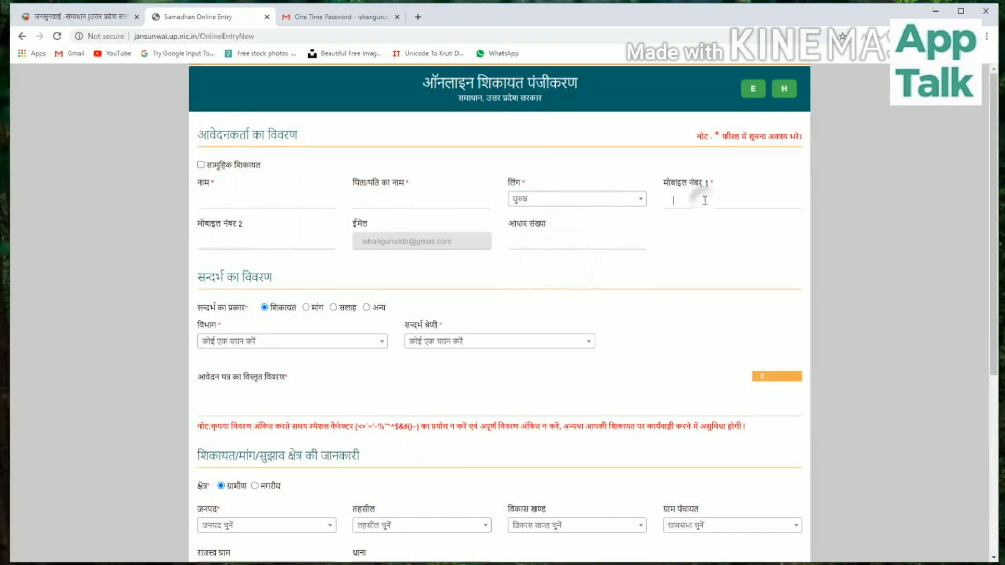
{"action": "left_click", "coordinate": [253, 241]}
{"action": "left_click", "coordinate": [539, 239]}
Set the complaint's विभाग to पंचायती राज विभाग
{"action": "scroll", "coordinate": [430, 248], "scroll_direction": "down", "scroll_amount": 2}
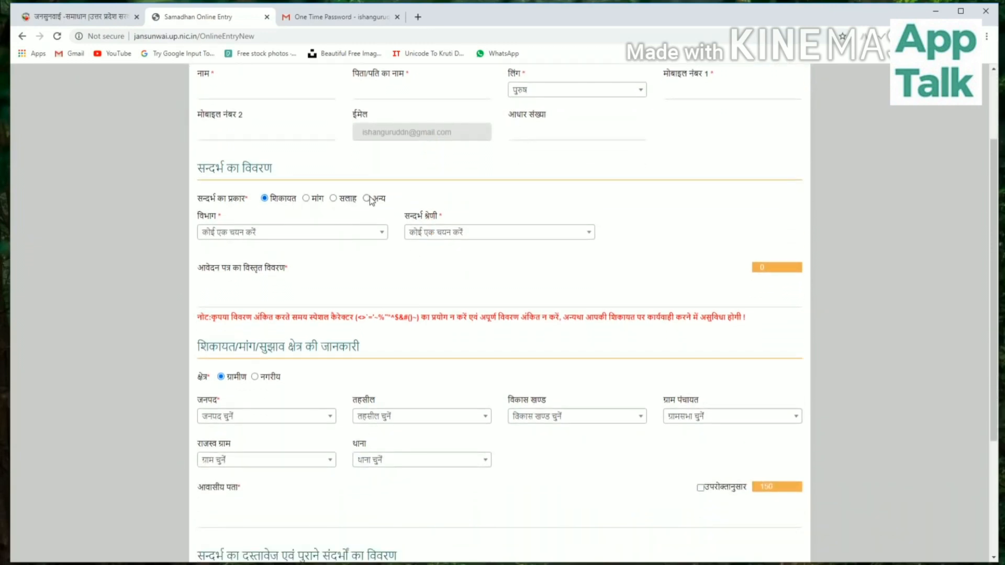
{"action": "left_click", "coordinate": [273, 237]}
{"action": "scroll", "coordinate": [288, 311], "scroll_direction": "down", "scroll_amount": 1}
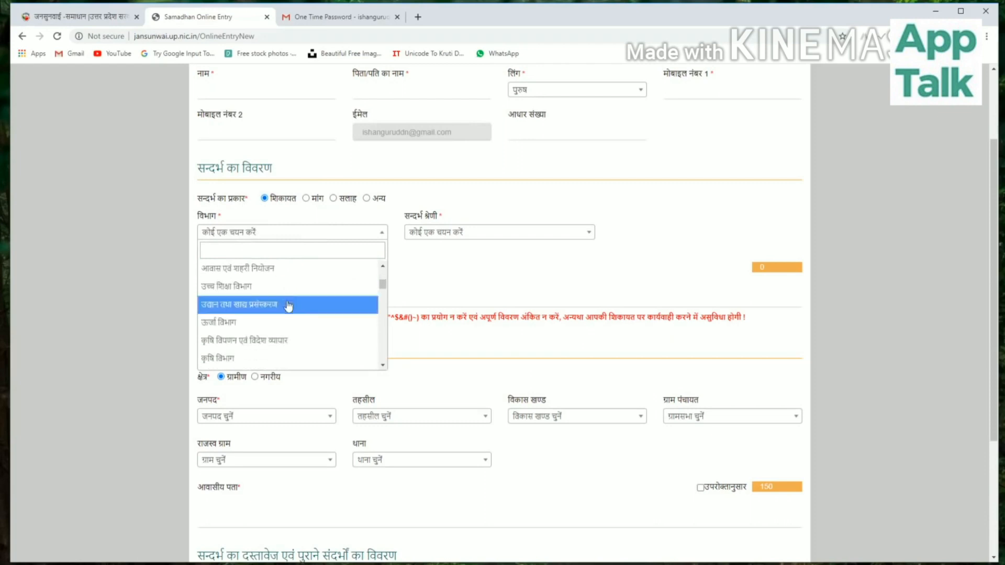
{"action": "scroll", "coordinate": [296, 309], "scroll_direction": "down", "scroll_amount": 1}
{"action": "scroll", "coordinate": [300, 314], "scroll_direction": "down", "scroll_amount": 3}
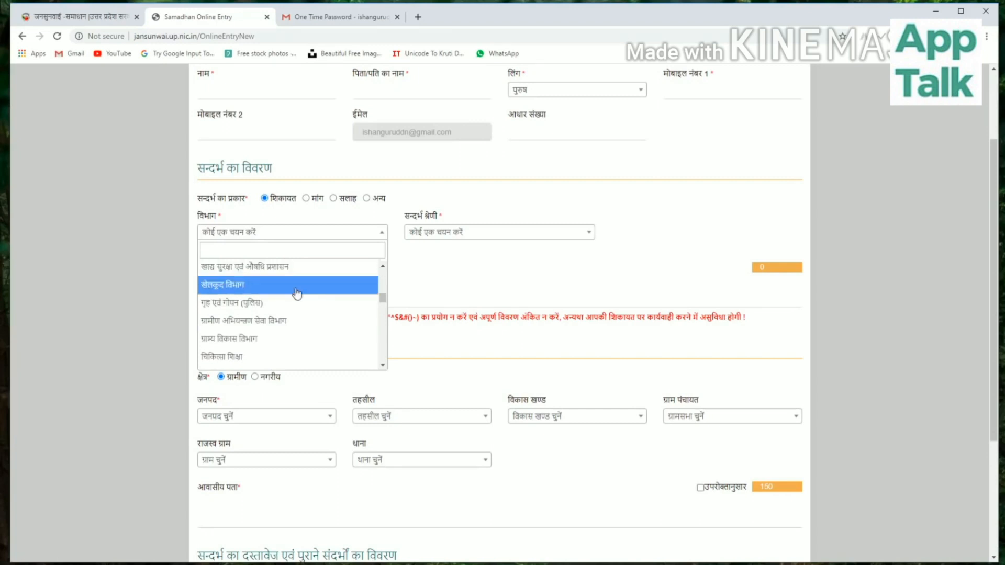
{"action": "scroll", "coordinate": [291, 324], "scroll_direction": "down", "scroll_amount": 2}
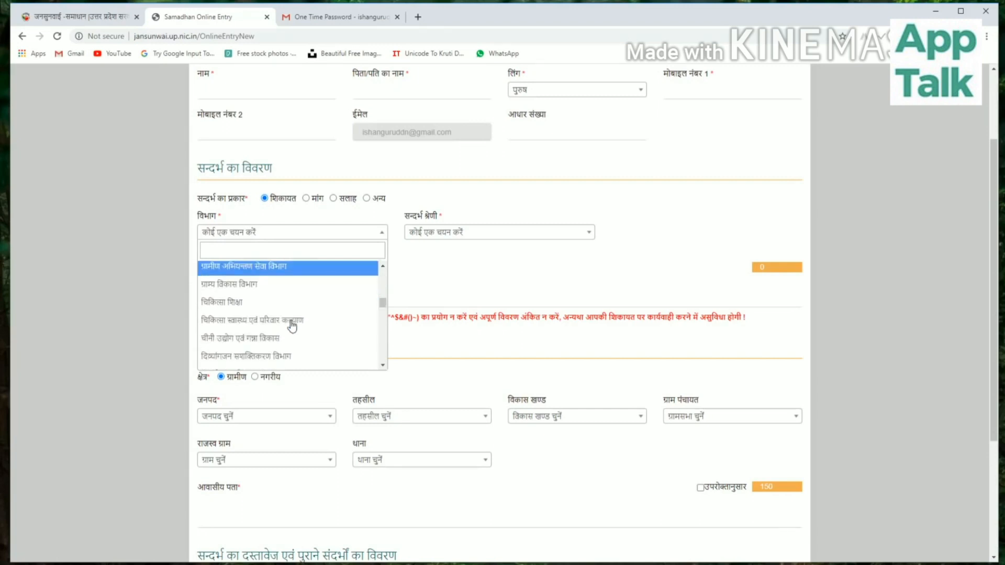
{"action": "scroll", "coordinate": [319, 340], "scroll_direction": "down", "scroll_amount": 1}
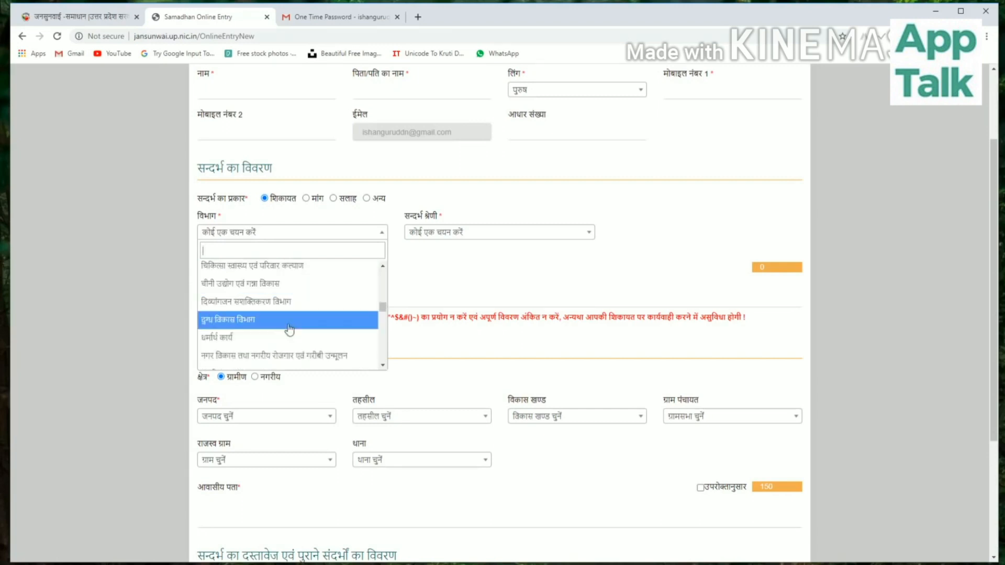
{"action": "scroll", "coordinate": [293, 300], "scroll_direction": "down", "scroll_amount": 2}
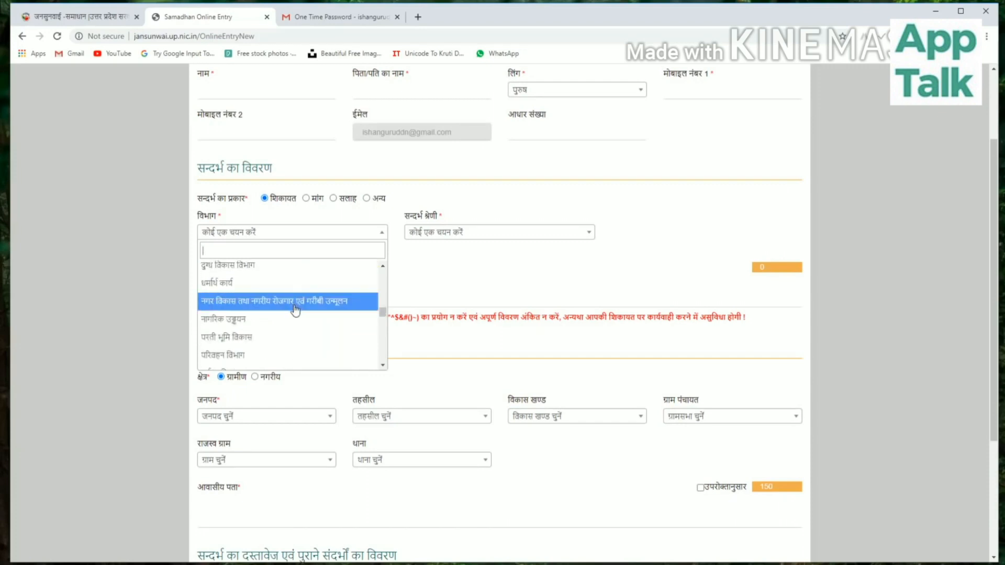
{"action": "scroll", "coordinate": [298, 309], "scroll_direction": "down", "scroll_amount": 1}
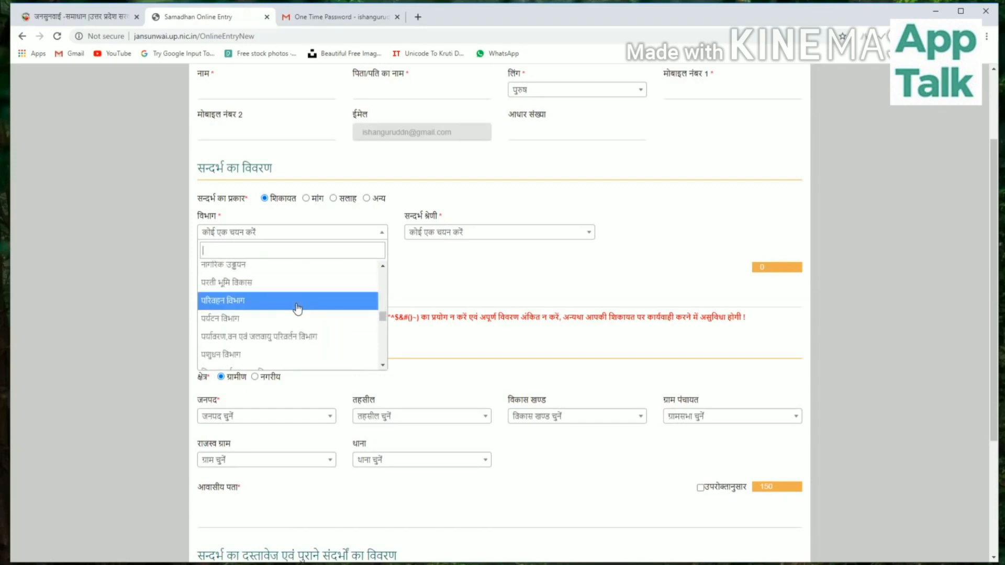
{"action": "scroll", "coordinate": [298, 308], "scroll_direction": "down", "scroll_amount": 1}
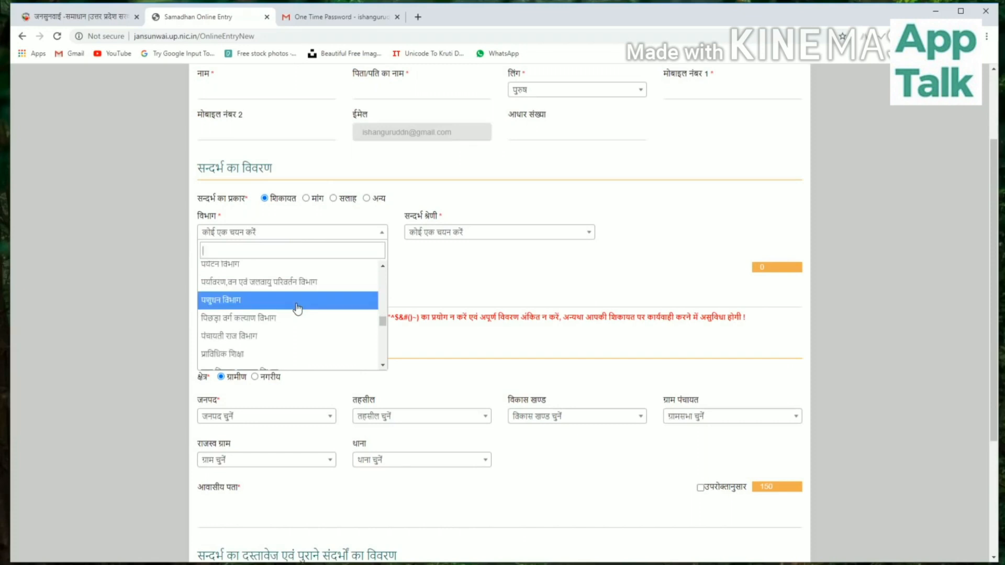
{"action": "left_click", "coordinate": [251, 338]}
Set the complaint's सन्दर्भ श्रेणी to वित्तीय स्वीकृत / धनराशि निर्गत किये जाने की मांग
{"action": "left_click", "coordinate": [451, 232]}
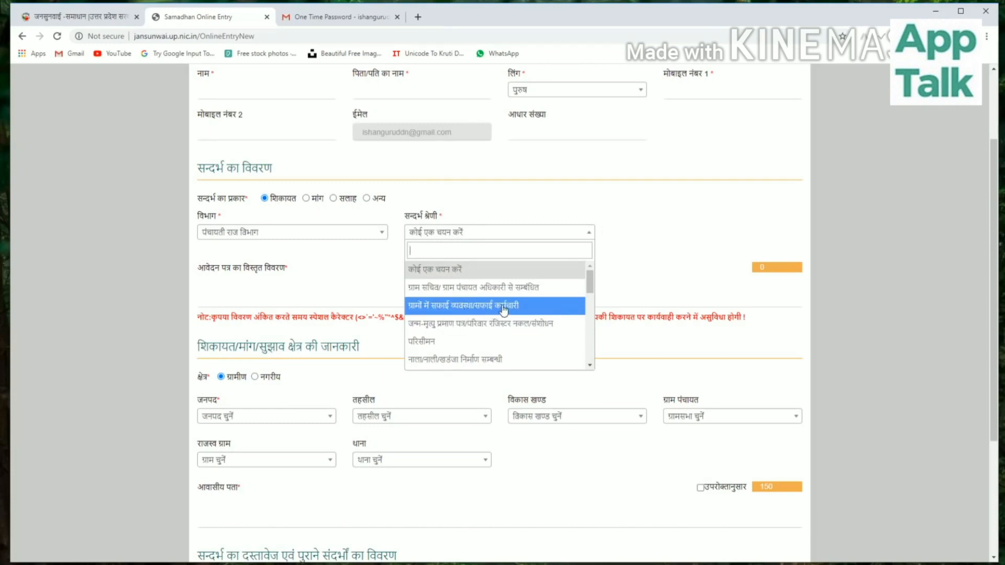
{"action": "scroll", "coordinate": [504, 310], "scroll_direction": "down", "scroll_amount": 2}
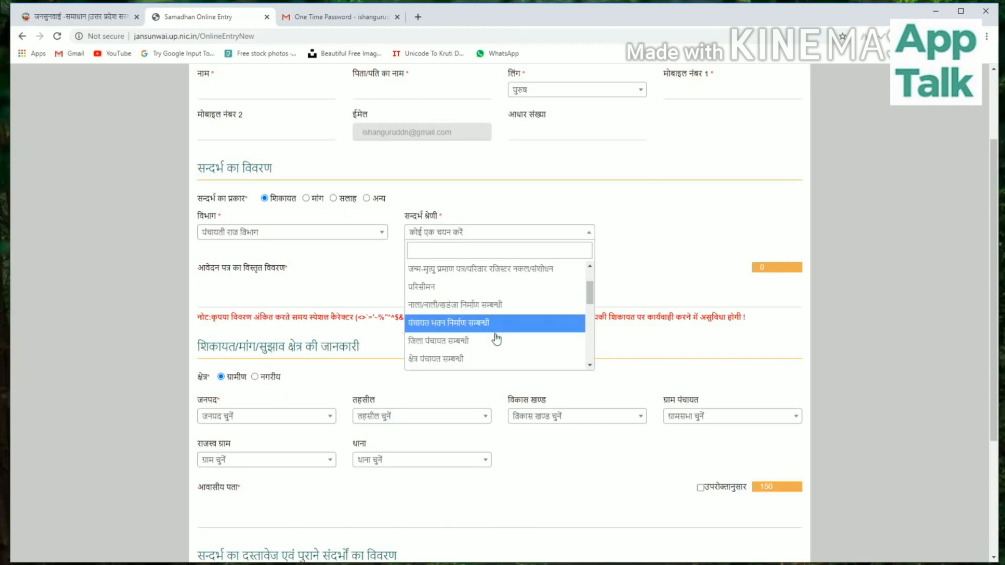
{"action": "scroll", "coordinate": [488, 310], "scroll_direction": "down", "scroll_amount": 3}
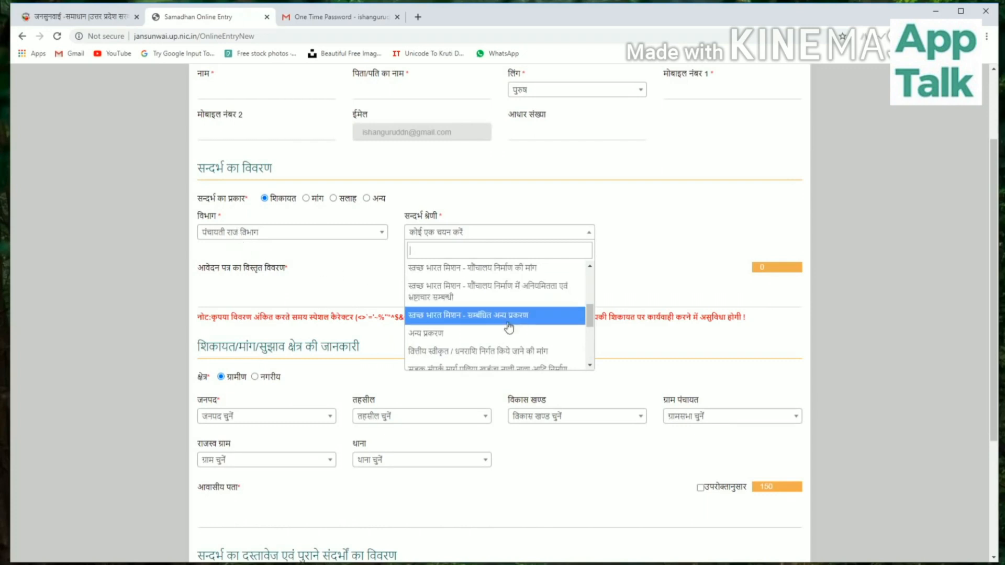
{"action": "scroll", "coordinate": [510, 328], "scroll_direction": "down", "scroll_amount": 2}
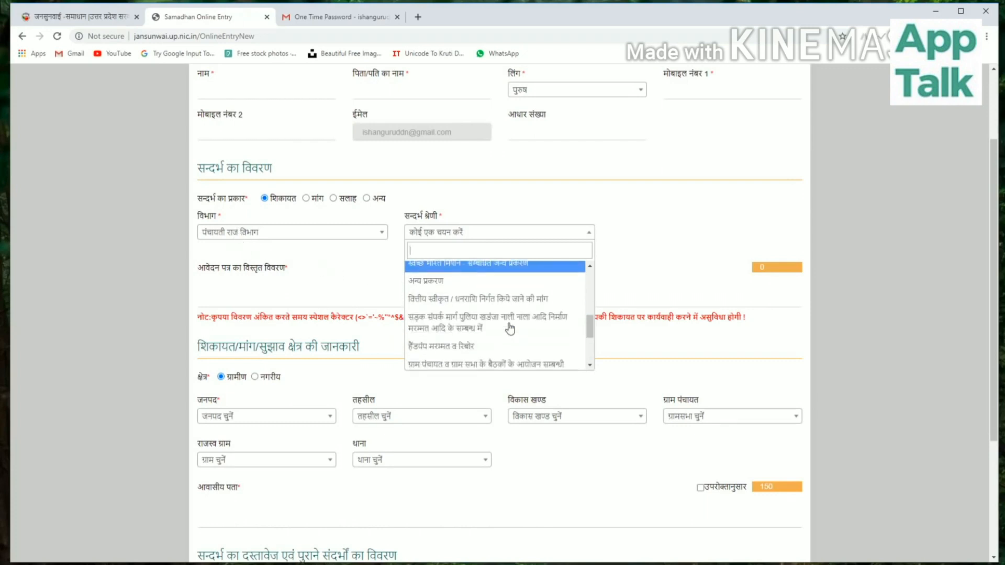
{"action": "left_click", "coordinate": [480, 296]}
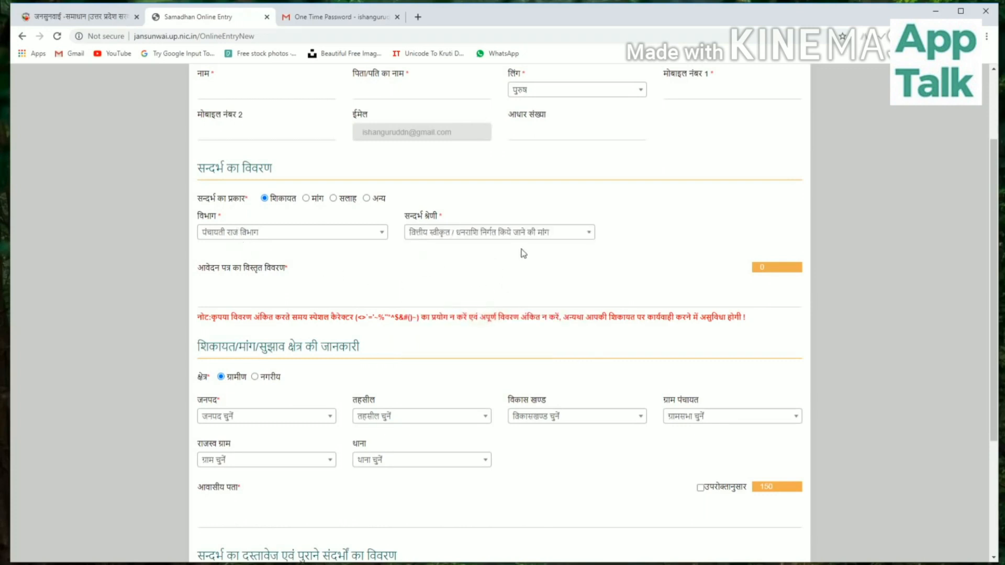
Enter "हमारे गांव में सड़के बिलकुल टूटी फूटी है उनको दोबारा से बनवाया जाये" as the complaint's detailed description
{"action": "scroll", "coordinate": [314, 248], "scroll_direction": "down", "scroll_amount": 1}
{"action": "left_click", "coordinate": [270, 265]}
{"action": "left_click", "coordinate": [232, 260]}
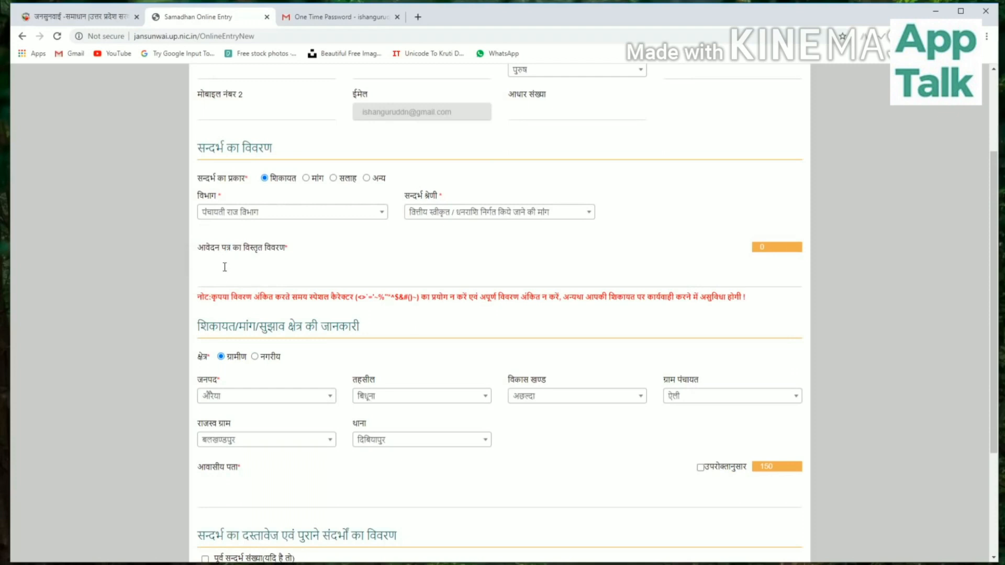
{"action": "type", "text": "हमारे गांव में सड़के बिलकुल टूटी फूटी है उनको दोबारा से बनवाया जाये"}
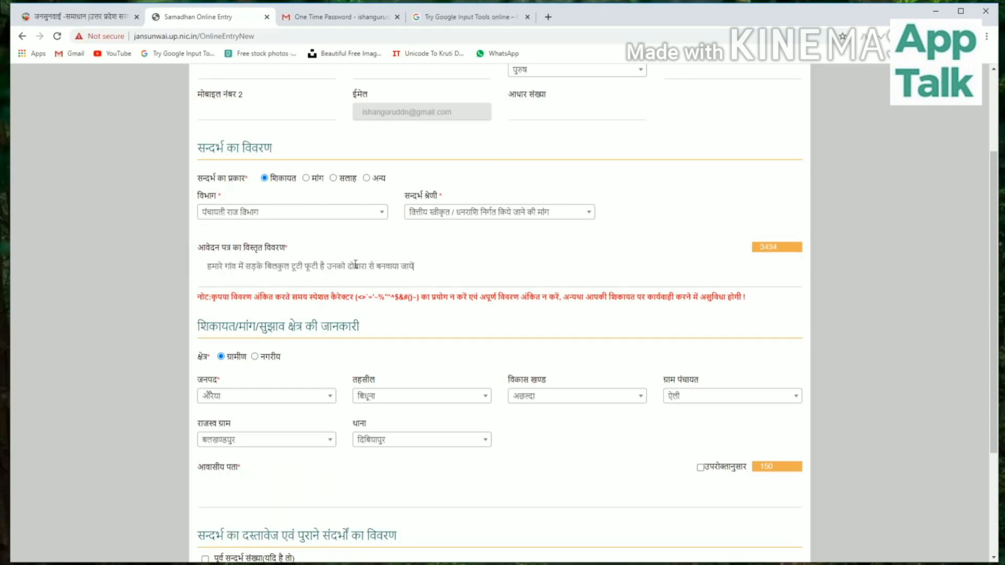
Look at the Google Input Tools page for Hindi typing, and review the description text back in the complaint form
{"action": "left_click", "coordinate": [473, 19]}
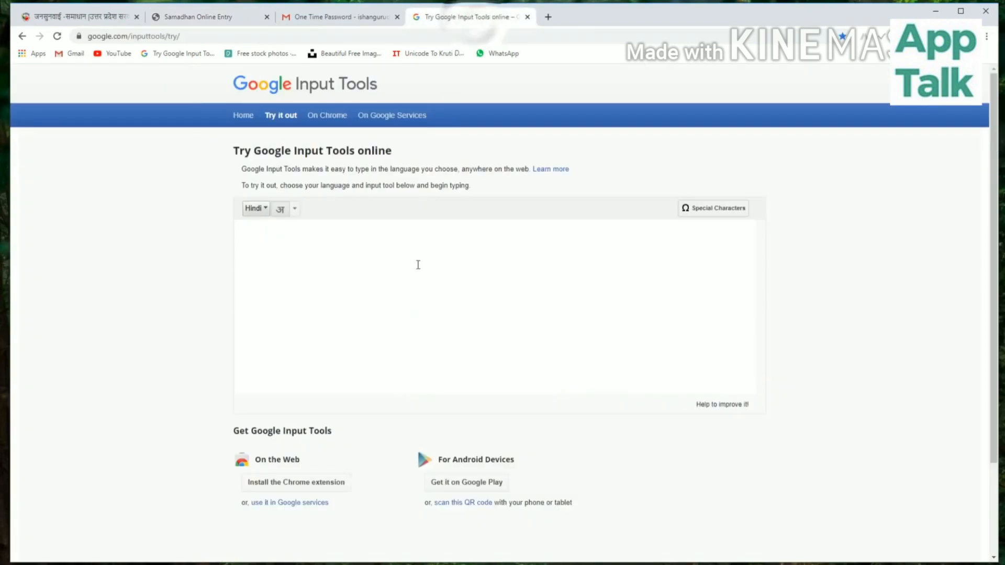
{"action": "left_click", "coordinate": [218, 18]}
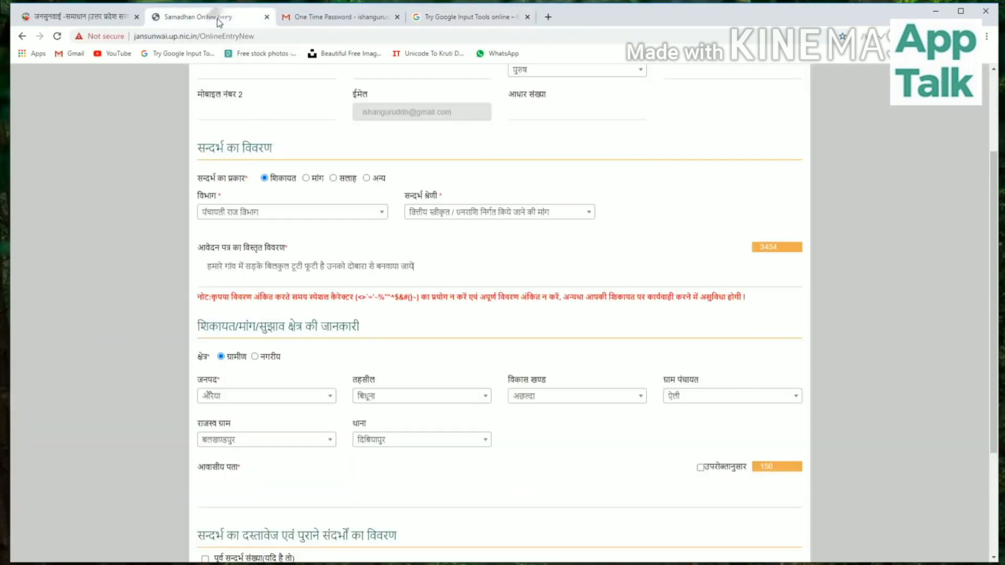
{"action": "left_click", "coordinate": [417, 257]}
{"action": "key", "text": "BackSpace"}
{"action": "scroll", "coordinate": [434, 273], "scroll_direction": "down", "scroll_amount": 1}
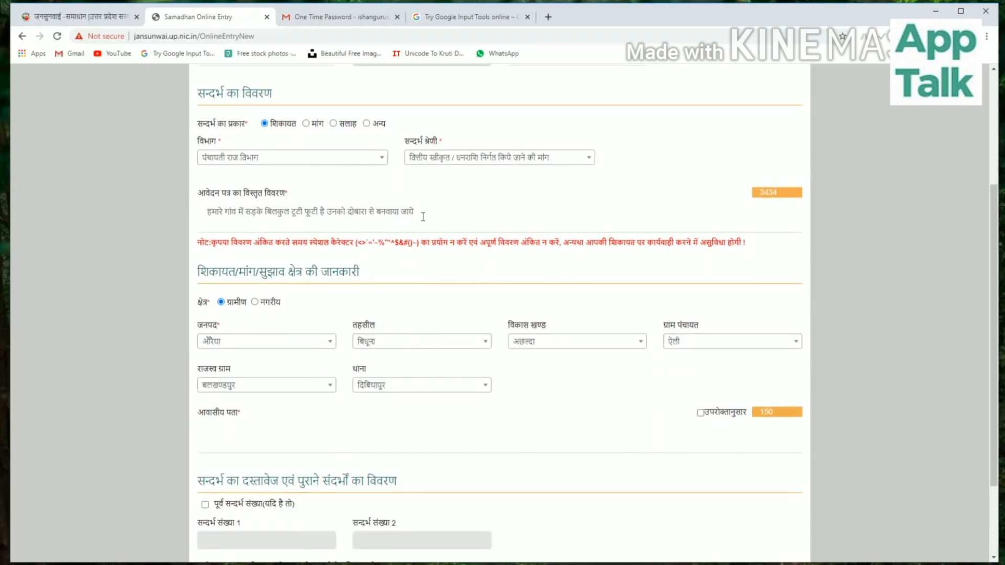
{"action": "left_click_drag", "start_coordinate": [421, 208], "coordinate": [205, 211]}
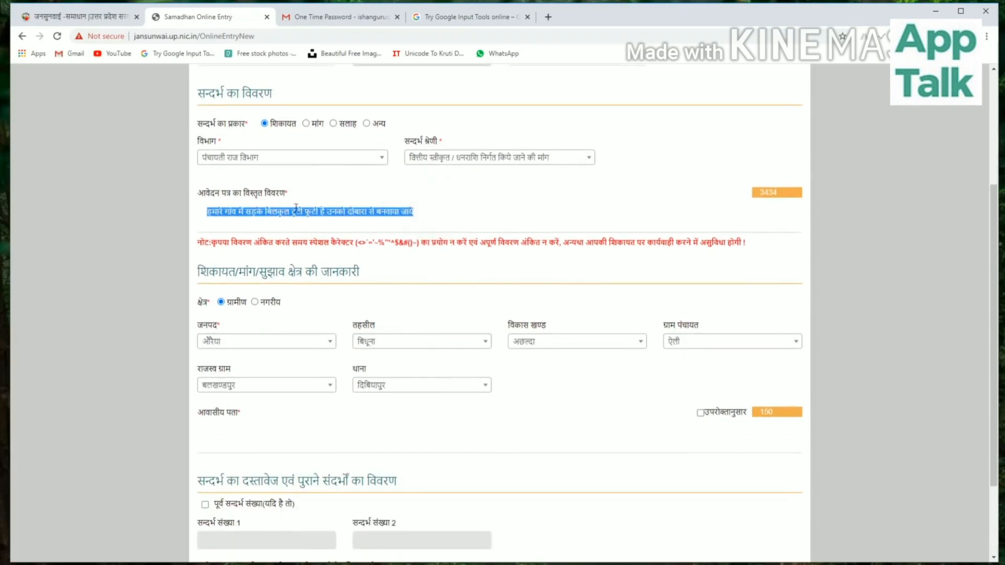
{"action": "left_click", "coordinate": [438, 218]}
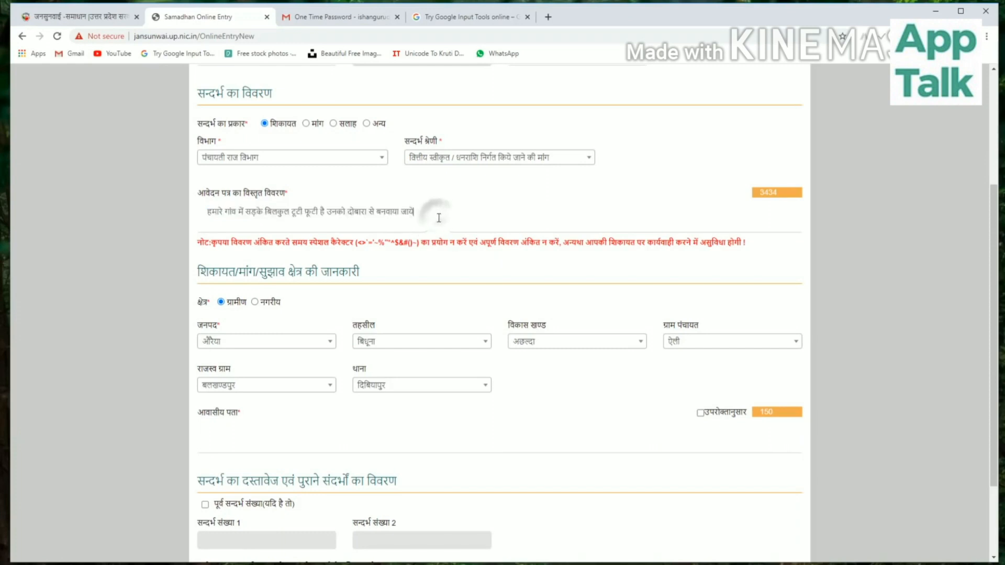
Set the complaint area's जनपद to आजमगढ़ and its तहसील to बूढ़नपुर
{"action": "scroll", "coordinate": [435, 220], "scroll_direction": "down", "scroll_amount": 2}
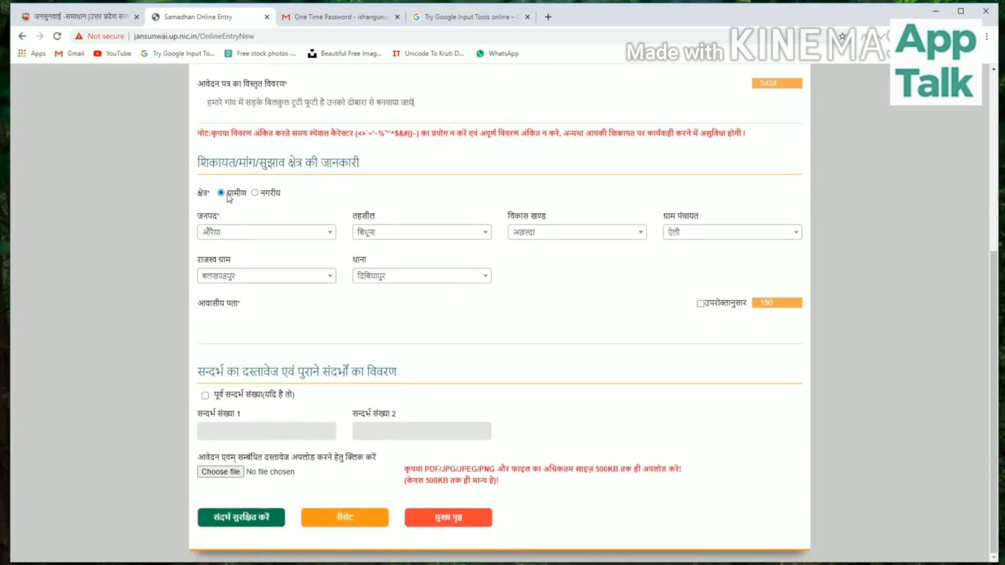
{"action": "left_click", "coordinate": [247, 231]}
{"action": "left_click", "coordinate": [246, 325]}
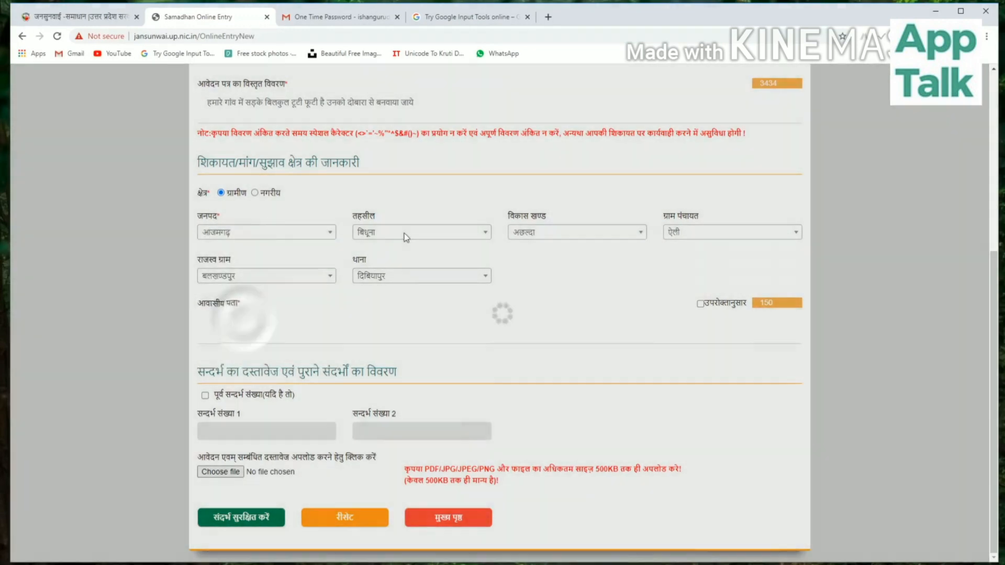
{"action": "left_click", "coordinate": [403, 232]}
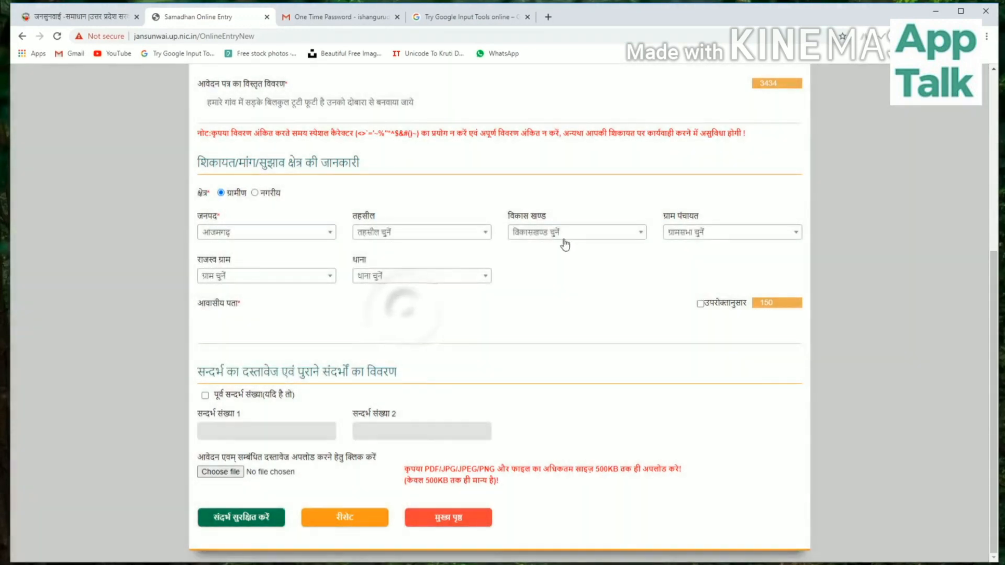
{"action": "left_click", "coordinate": [567, 233]}
{"action": "left_click", "coordinate": [415, 232]}
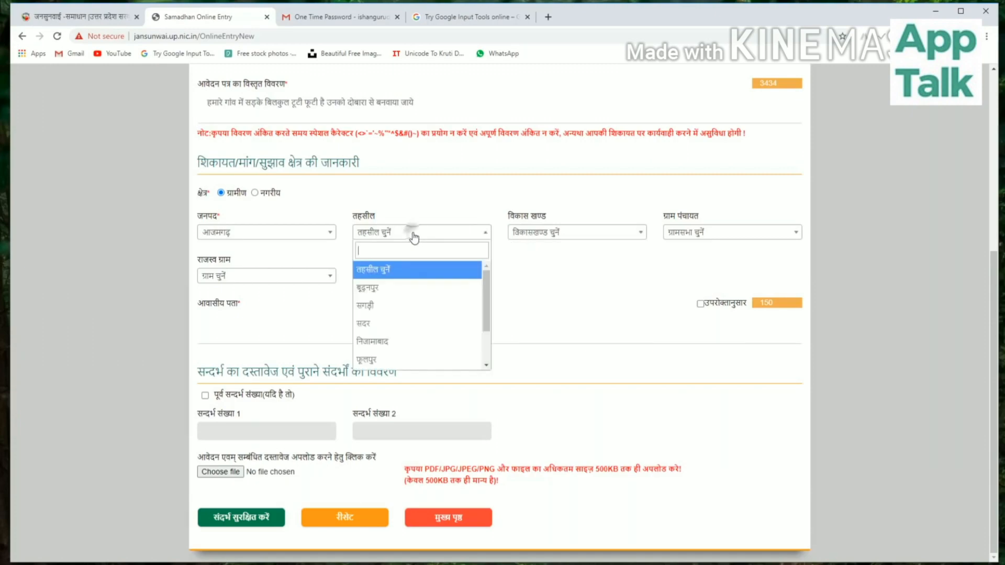
{"action": "left_click", "coordinate": [413, 287]}
Set the विकास खण्ड to अहिरौला, the ग्राम पंचायत to अभयपुर and the राजस्व ग्राम to बिशेषरपुर
{"action": "left_click", "coordinate": [546, 234]}
{"action": "left_click", "coordinate": [534, 287]}
{"action": "left_click", "coordinate": [689, 235]}
{"action": "left_click", "coordinate": [681, 288]}
{"action": "left_click", "coordinate": [236, 278]}
{"action": "left_click", "coordinate": [215, 330]}
Set the थाना to अतरौलिया and fill in the residential address from the area details with उपरोक्तानुसार
{"action": "left_click", "coordinate": [410, 277]}
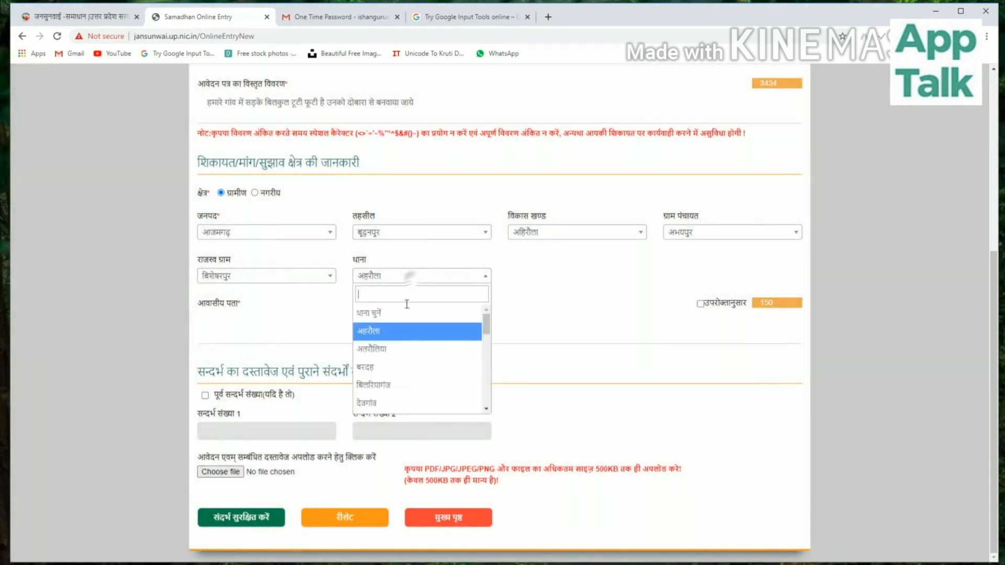
{"action": "left_click", "coordinate": [406, 348]}
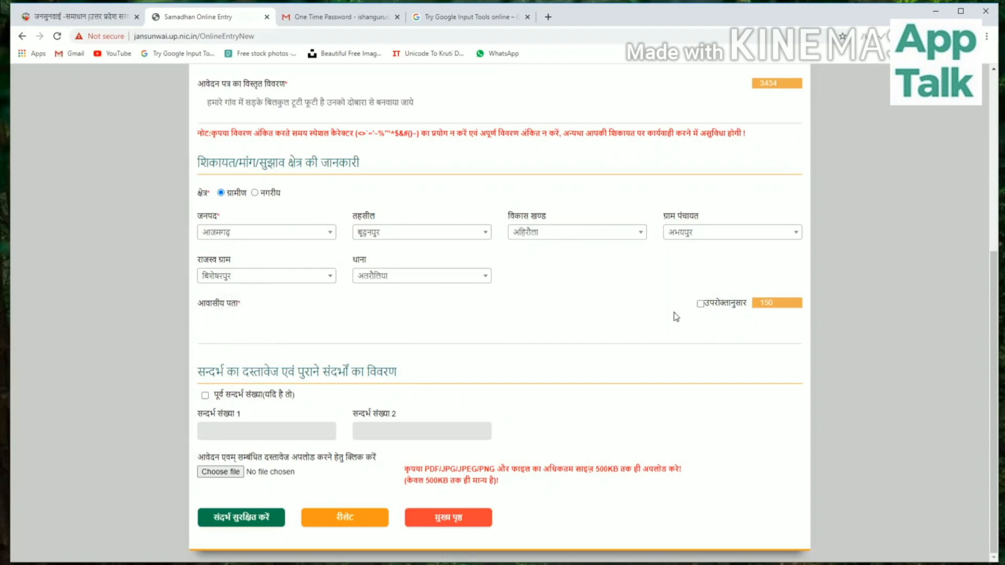
{"action": "left_click", "coordinate": [700, 303]}
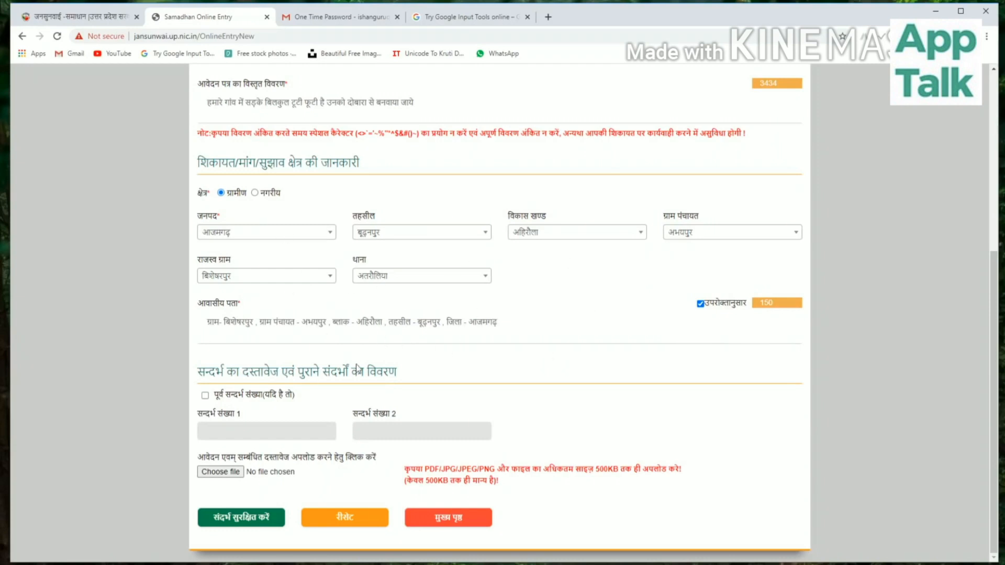
{"action": "left_click", "coordinate": [205, 395]}
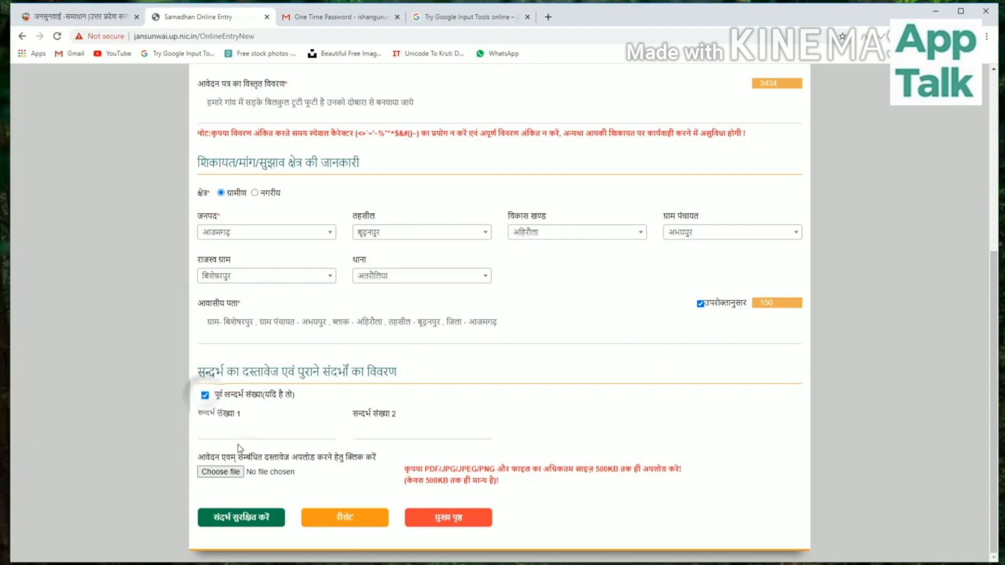
{"action": "left_click", "coordinate": [242, 426]}
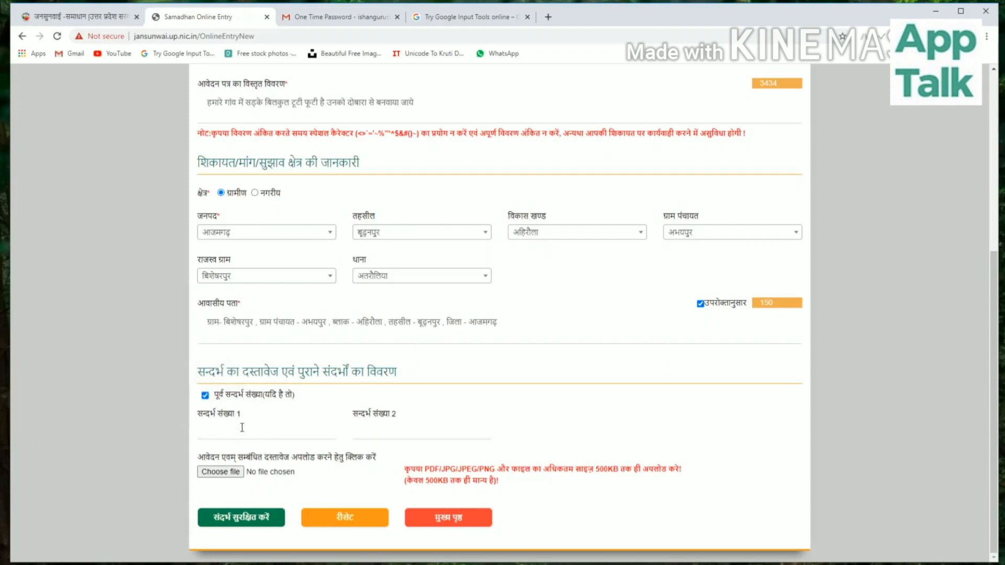
{"action": "left_click", "coordinate": [378, 427]}
{"action": "left_click", "coordinate": [203, 397]}
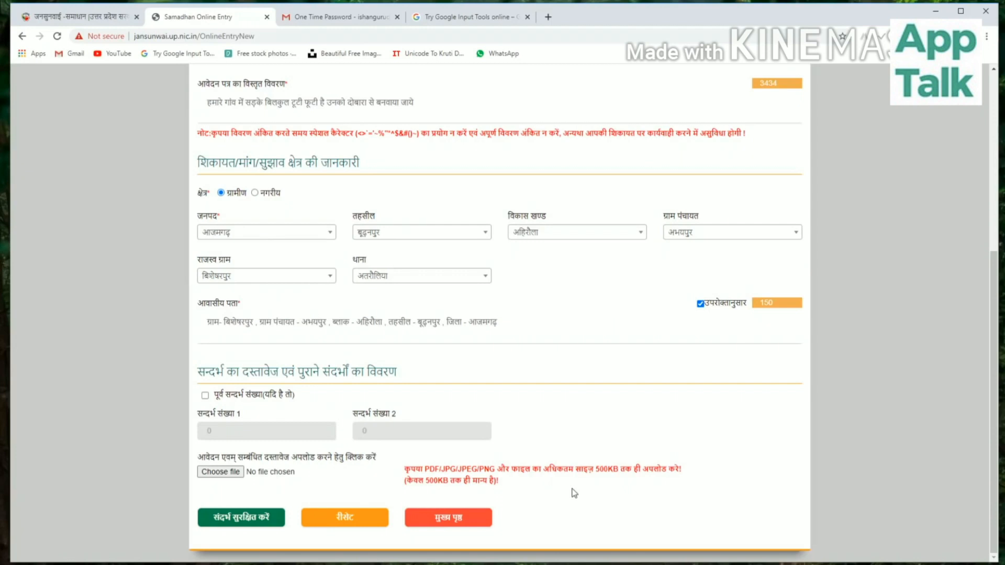
Submit the complaint, copy the complaint number from the confirmation message and close the message
{"action": "left_click", "coordinate": [259, 524]}
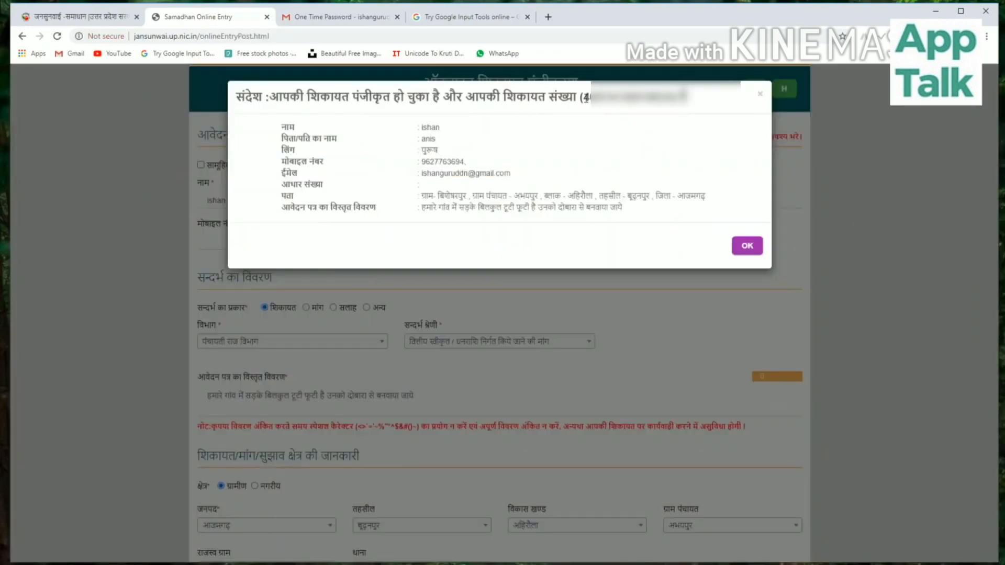
{"action": "double_click", "coordinate": [585, 99]}
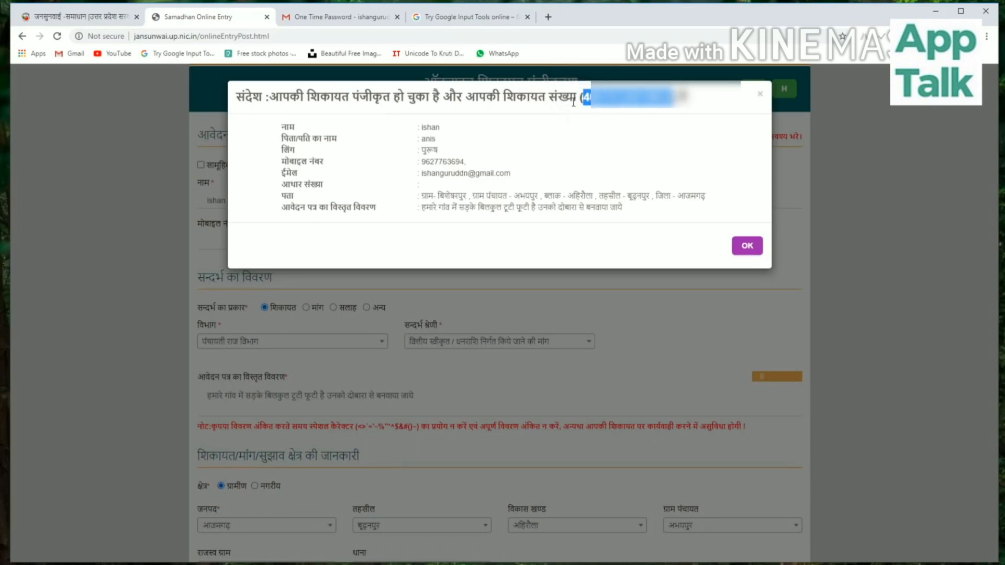
{"action": "left_click", "coordinate": [747, 246]}
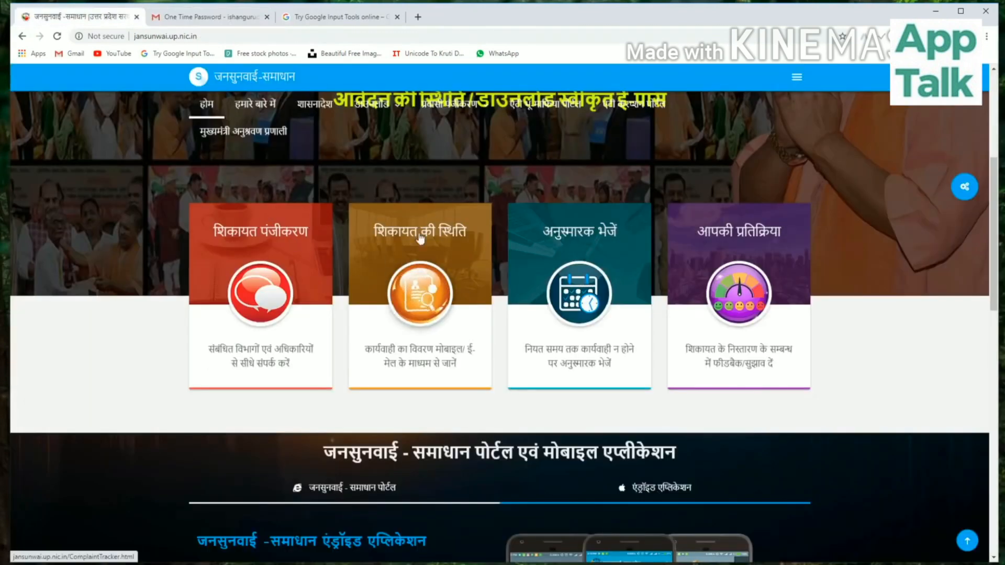
Open the portal's शिकायत की स्थिति page and fill in the complaint number, the registered e-mail and the captcha
{"action": "left_click", "coordinate": [420, 292]}
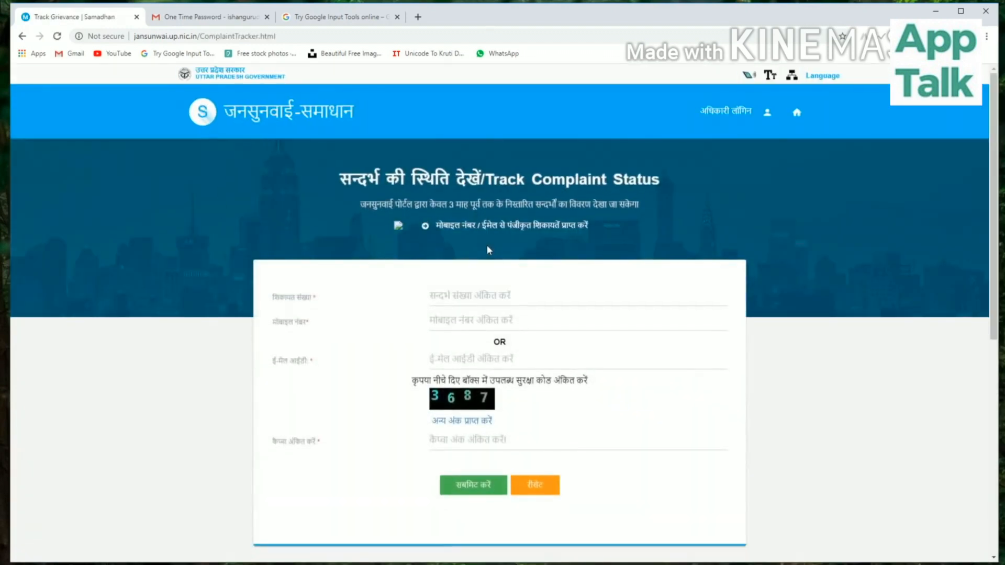
{"action": "left_click", "coordinate": [477, 295]}
{"action": "key", "text": "ctrl+v"}
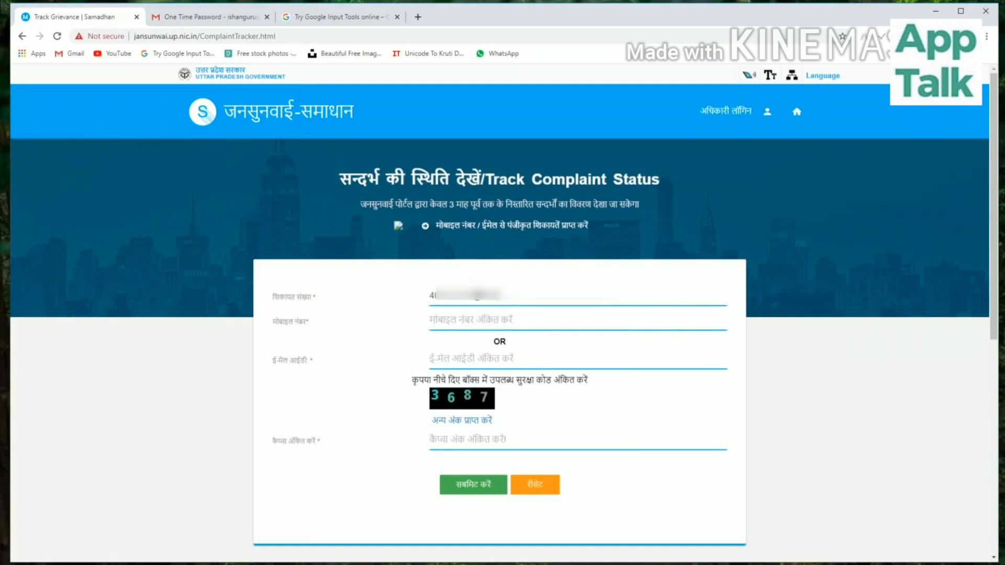
{"action": "left_click", "coordinate": [466, 357]}
{"action": "left_click", "coordinate": [473, 443]}
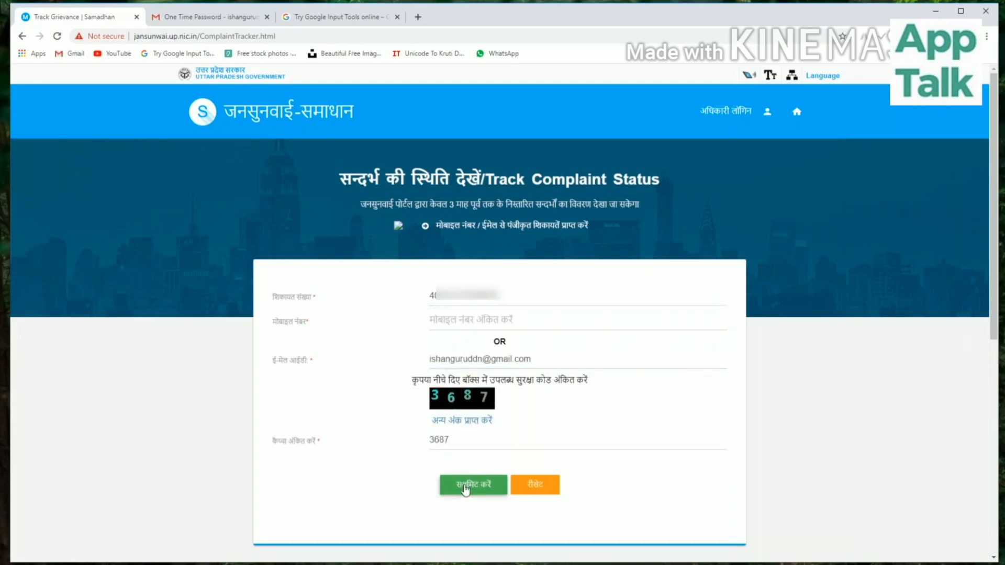
Submit the status query, and preview the printout of the complaint's status report without saving it
{"action": "left_click", "coordinate": [473, 484]}
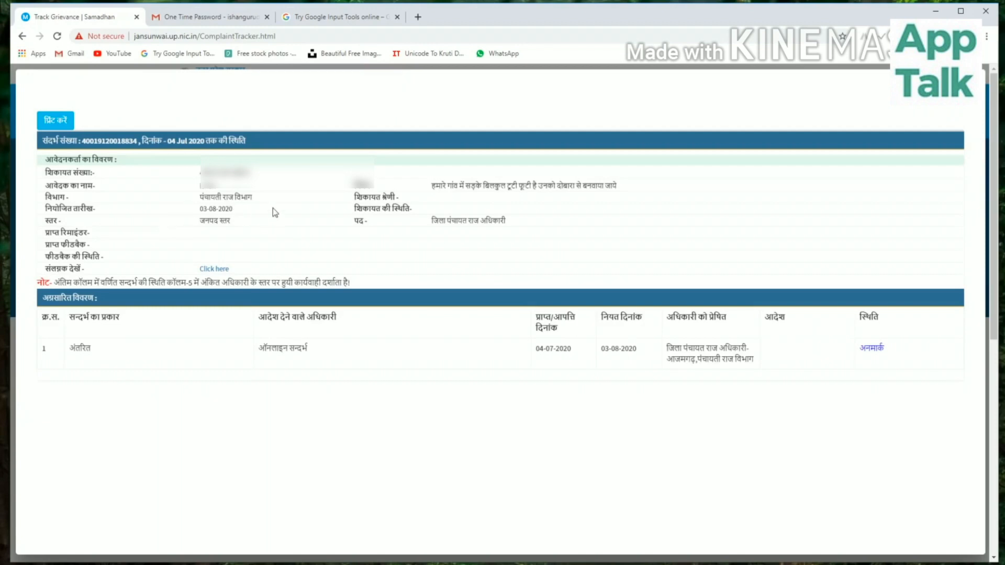
{"action": "left_click", "coordinate": [69, 121]}
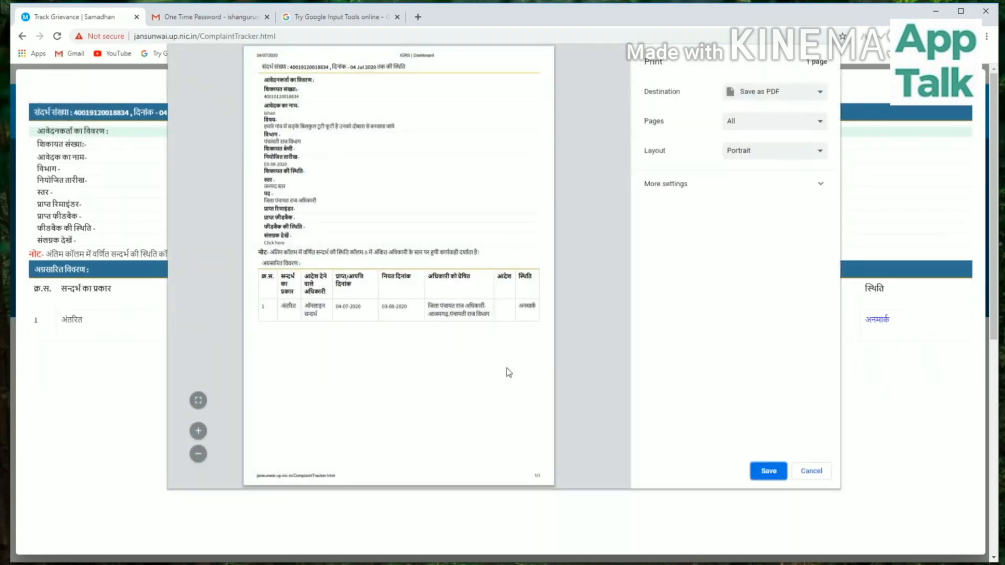
{"action": "left_click", "coordinate": [811, 471]}
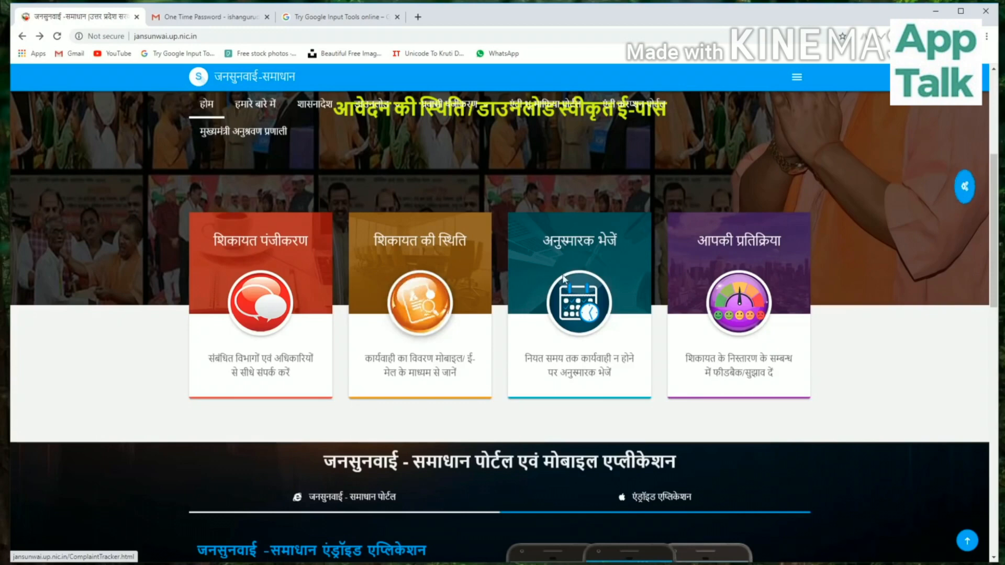
Try to send a reminder through अनुस्मारक भेजें by looking up the complaint number, and dismiss the message
{"action": "left_click", "coordinate": [579, 302]}
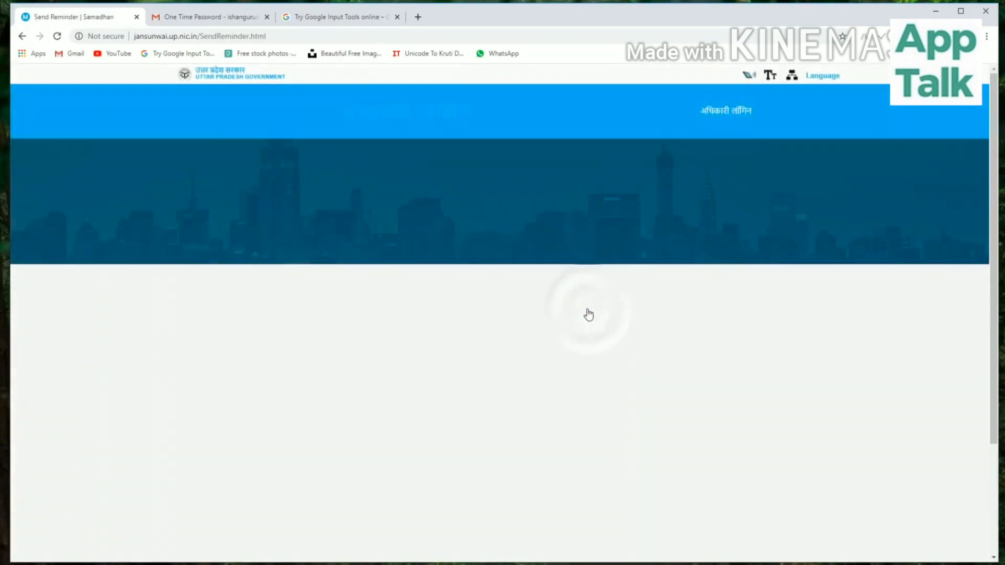
{"action": "left_click_drag", "start_coordinate": [463, 241], "coordinate": [396, 246]}
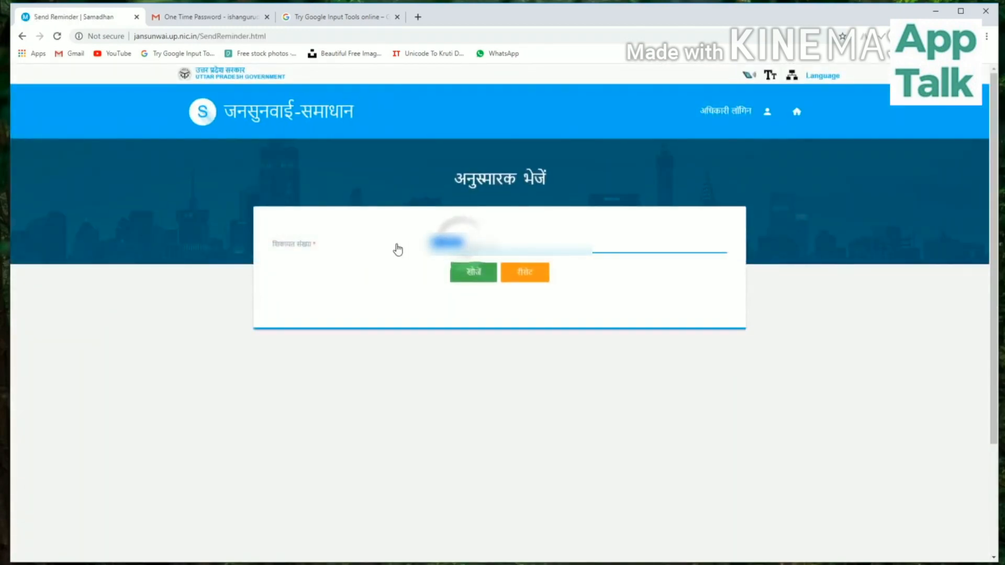
{"action": "left_click", "coordinate": [469, 273]}
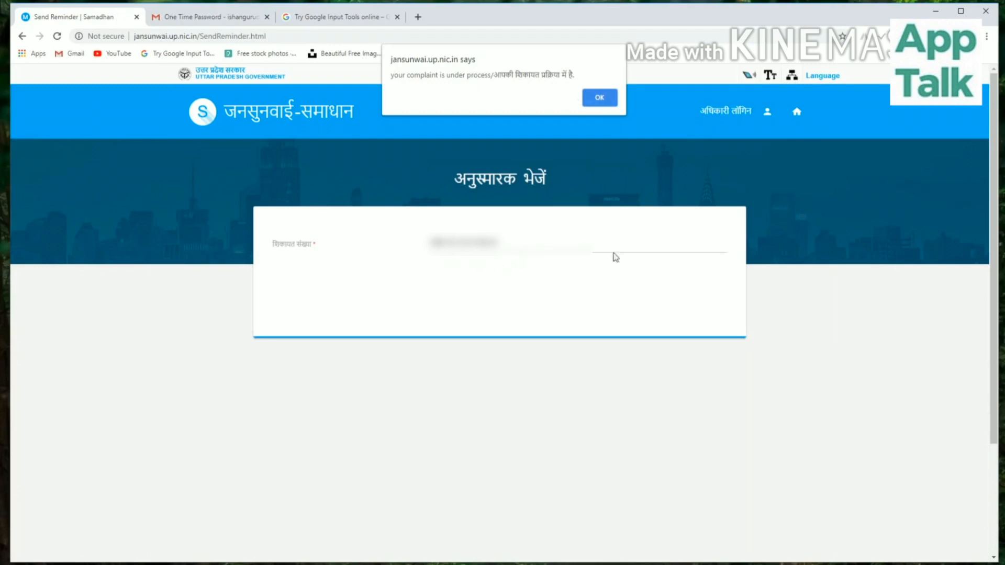
{"action": "left_click", "coordinate": [600, 98]}
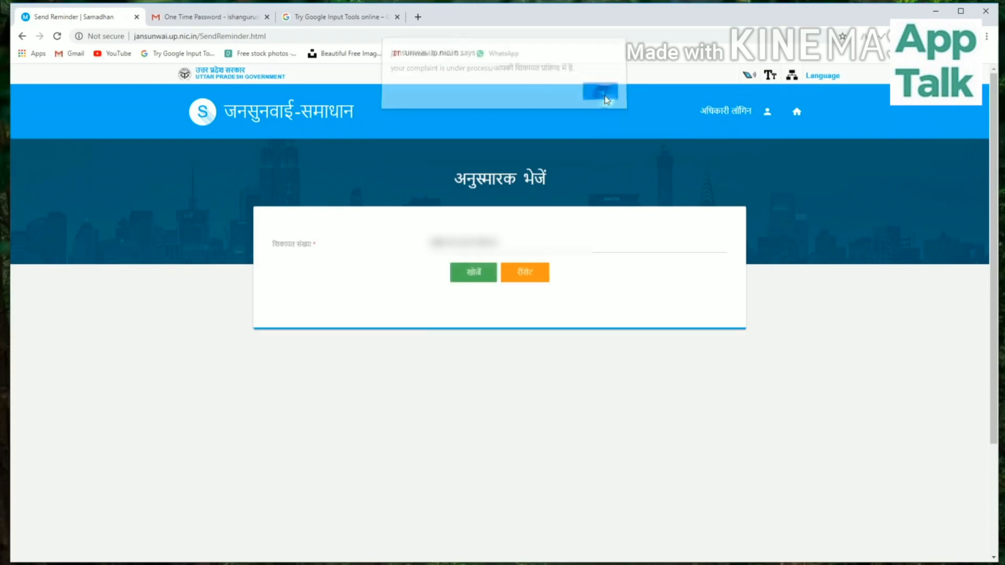